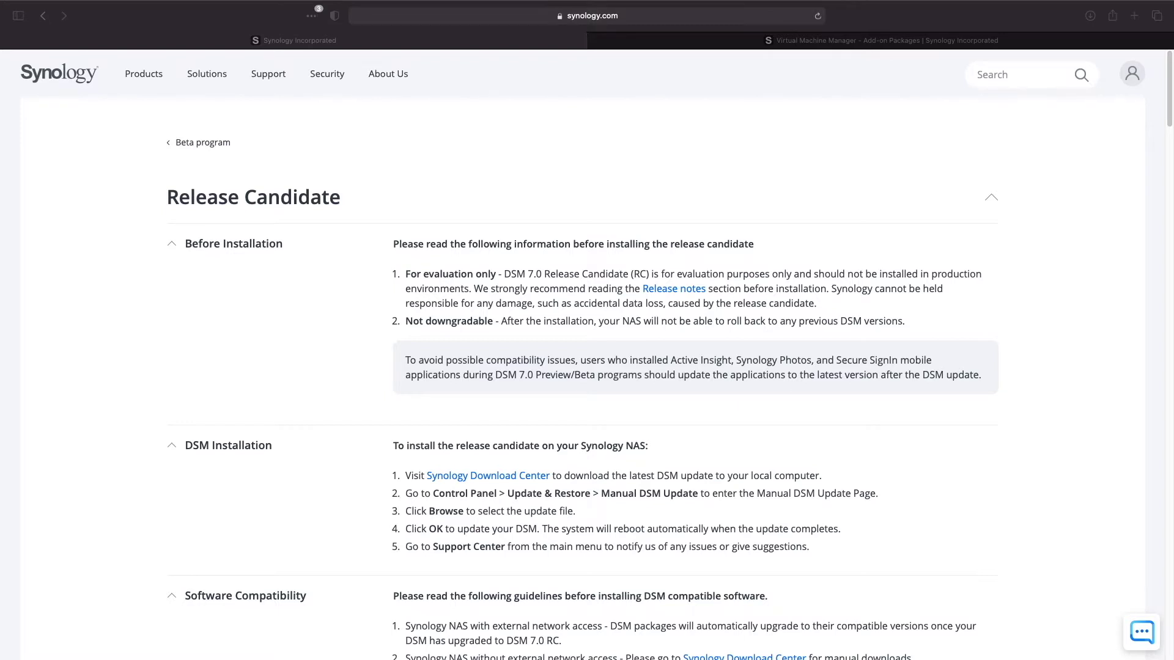
# Step: Open the Virtual Machine Manager add-on package page on the Synology website
pyautogui.click(784, 43)
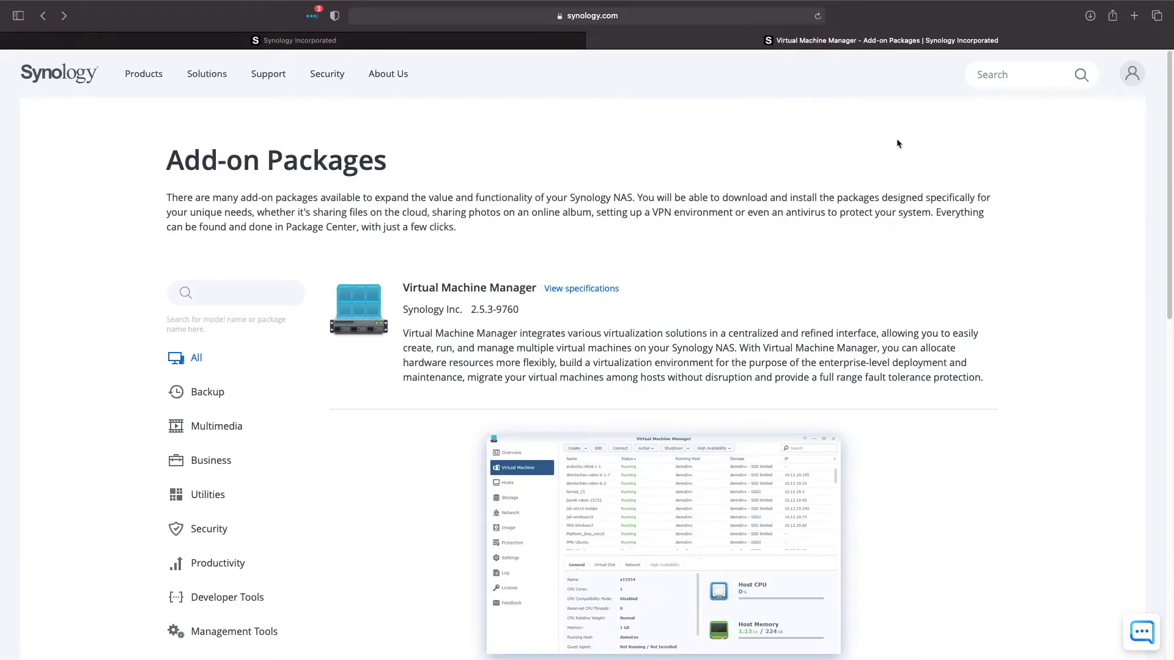
pyautogui.scroll(-3, 1018, 159)
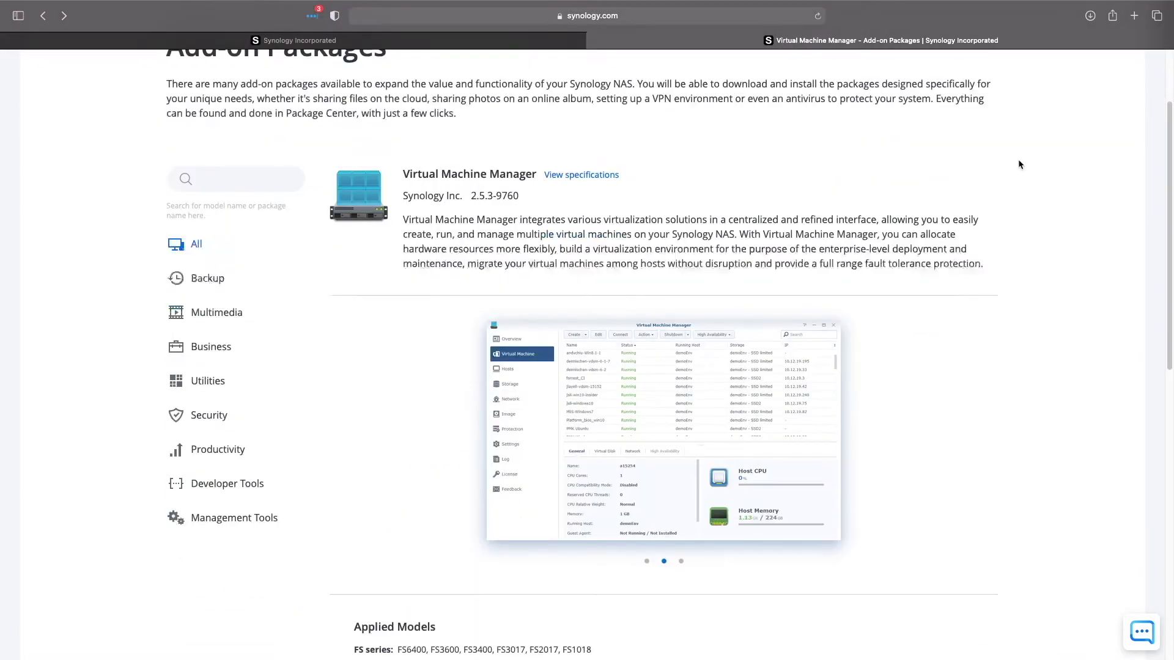
pyautogui.scroll(-5, 1019, 164)
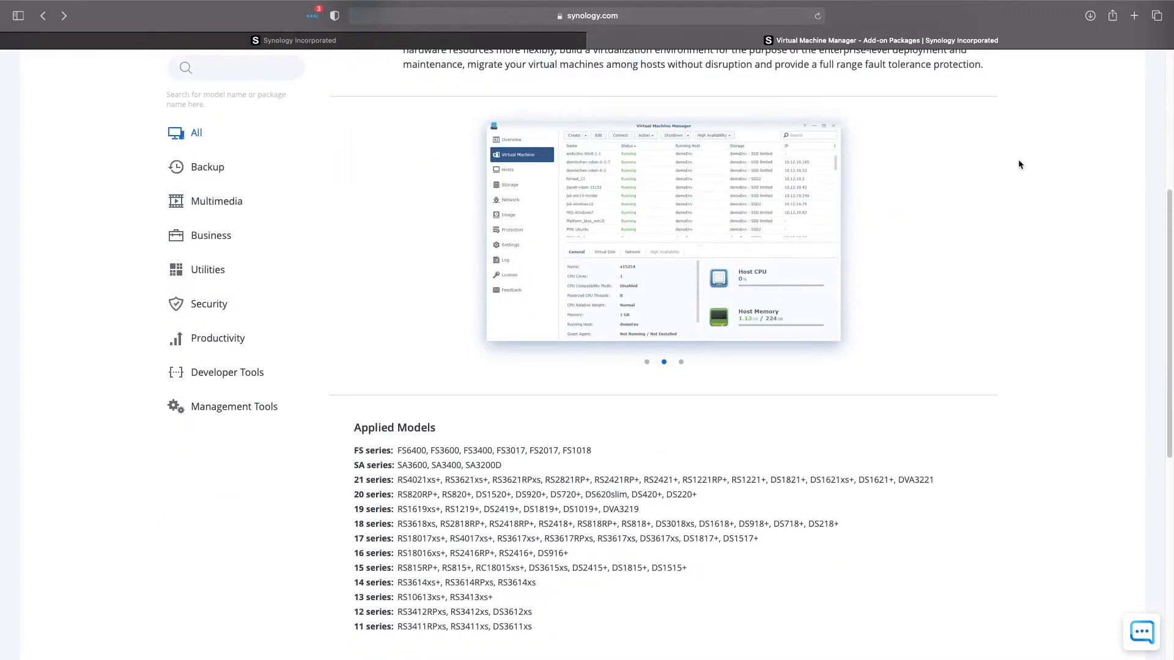
pyautogui.scroll(-3, 1019, 164)
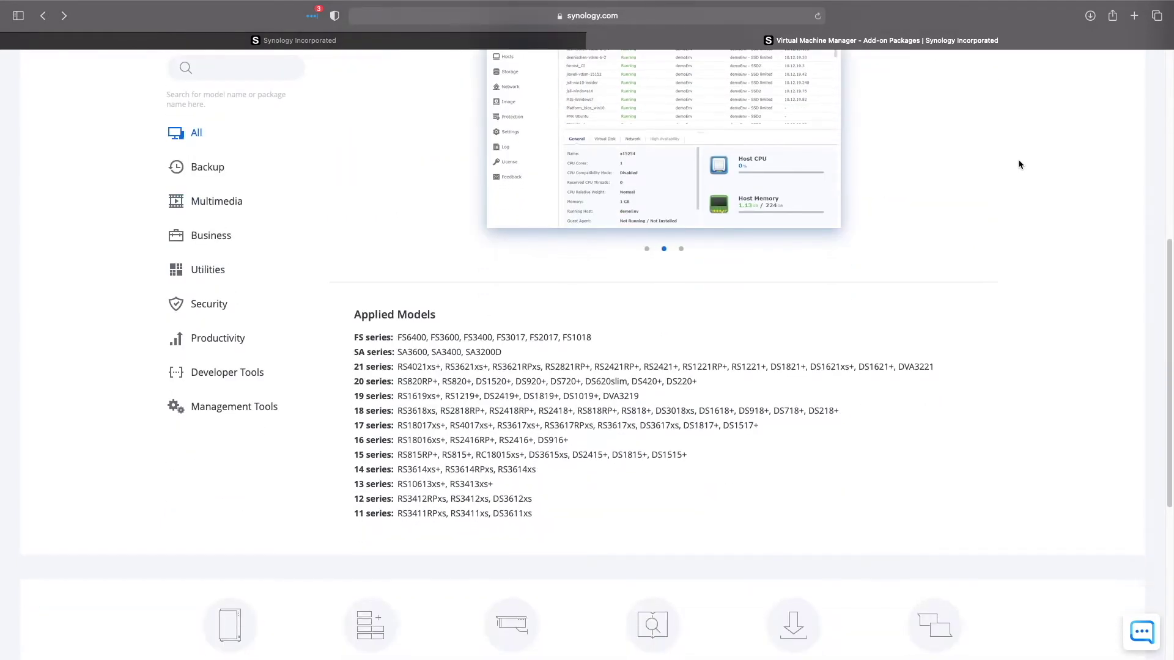
pyautogui.scroll(-1, 1020, 164)
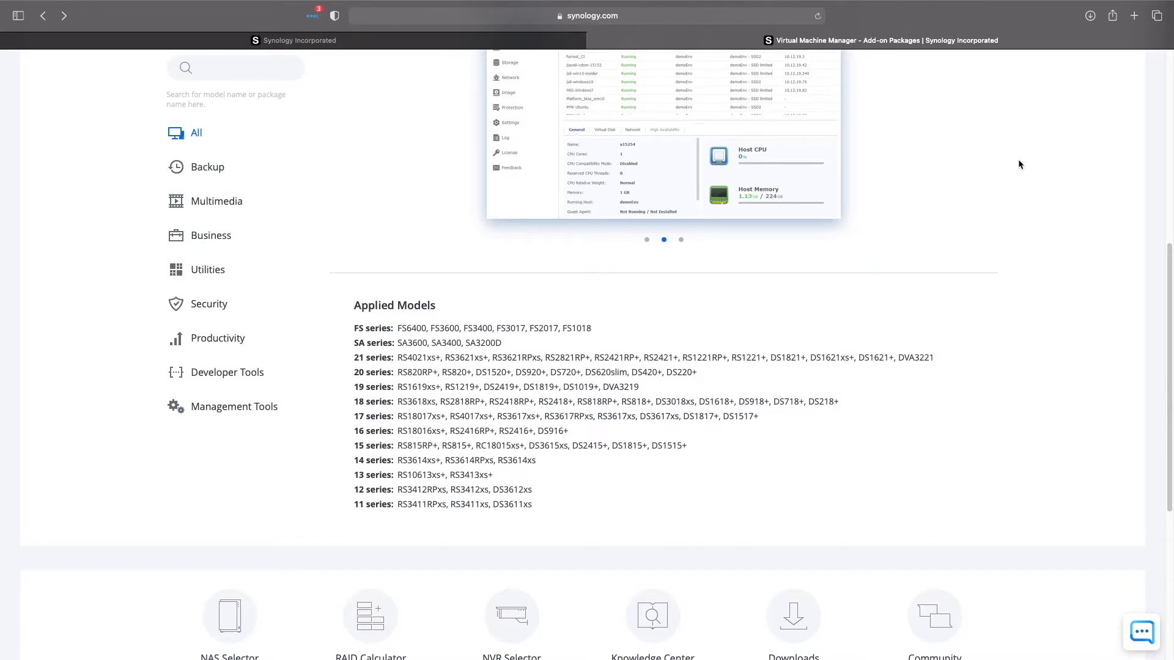
pyautogui.scroll(-2, 1019, 164)
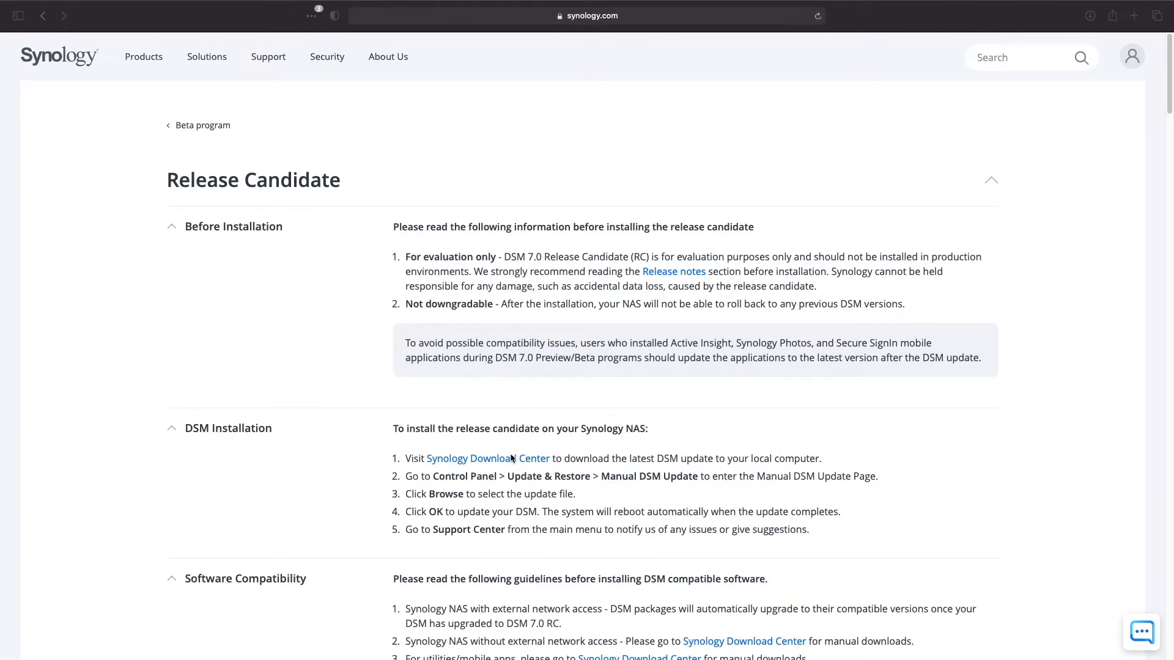
pyautogui.scroll(-1, 511, 459)
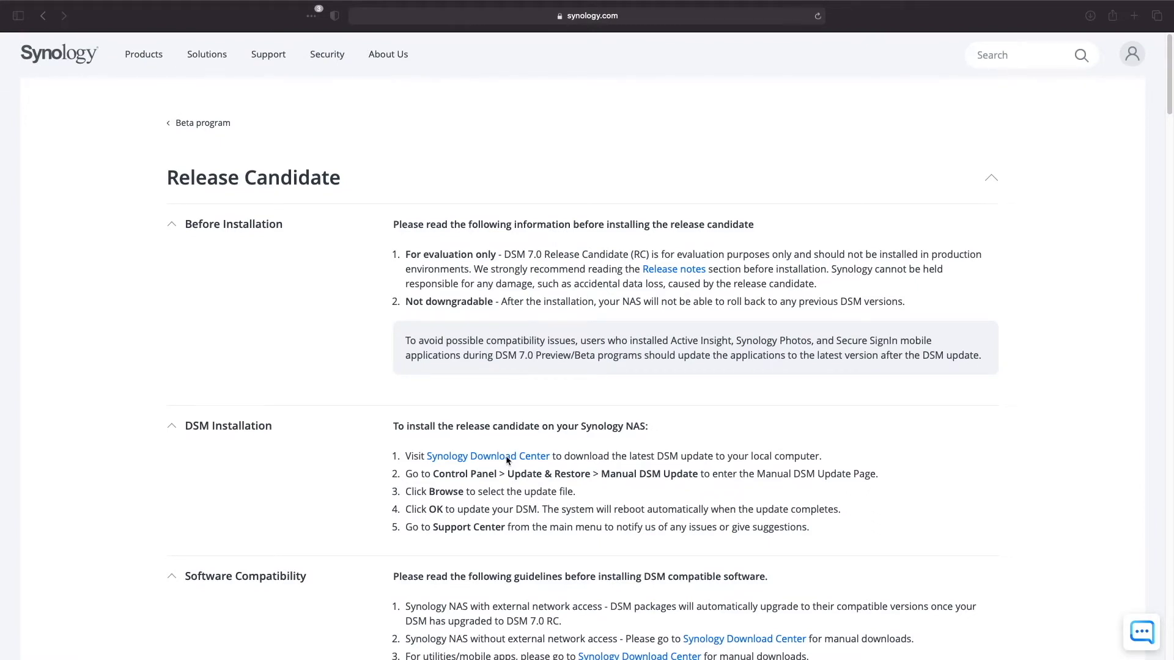
pyautogui.click(507, 456)
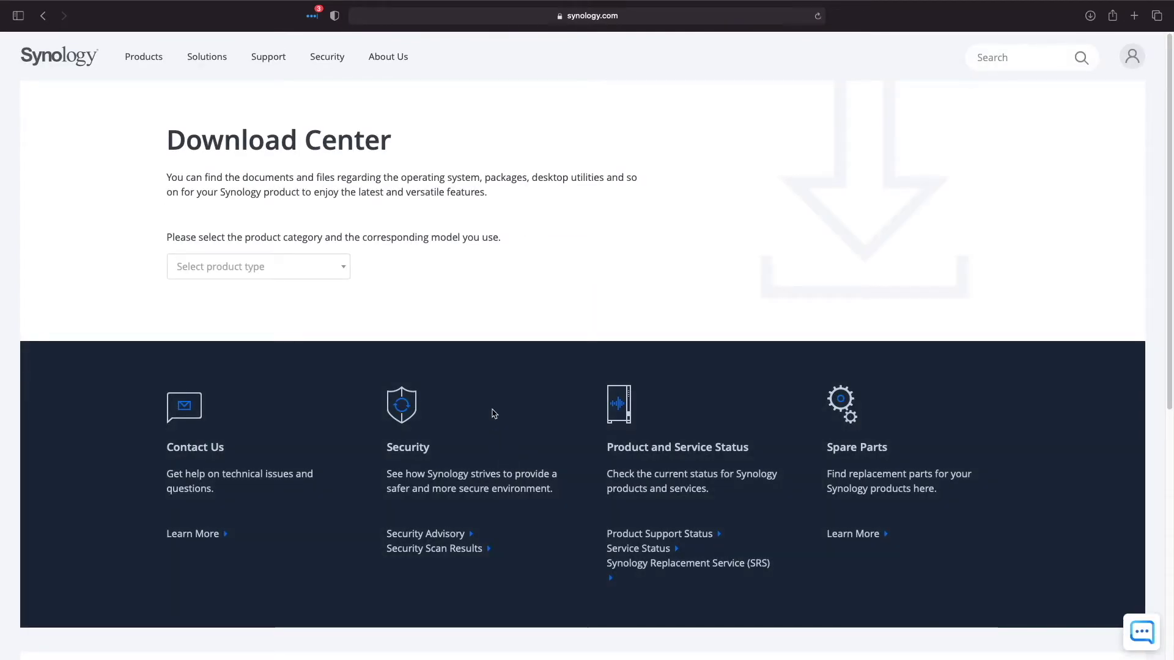
# Step: Filter the Download Center to Others > VirtualDSM with OS version 7.0 series
pyautogui.click(344, 269)
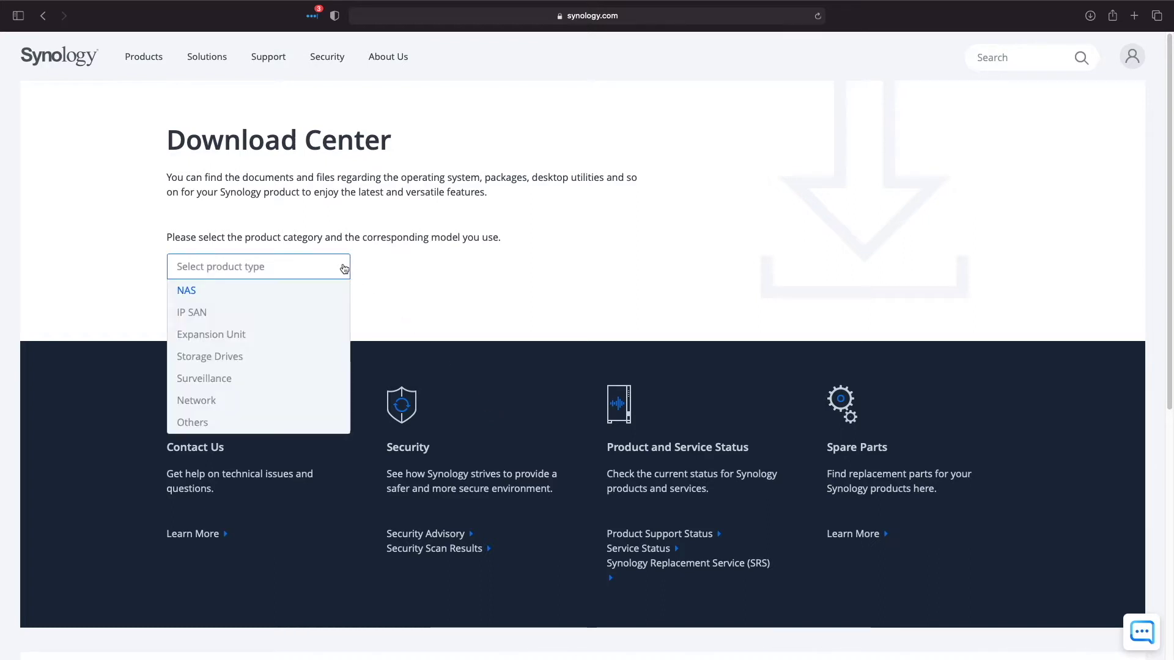
pyautogui.click(208, 422)
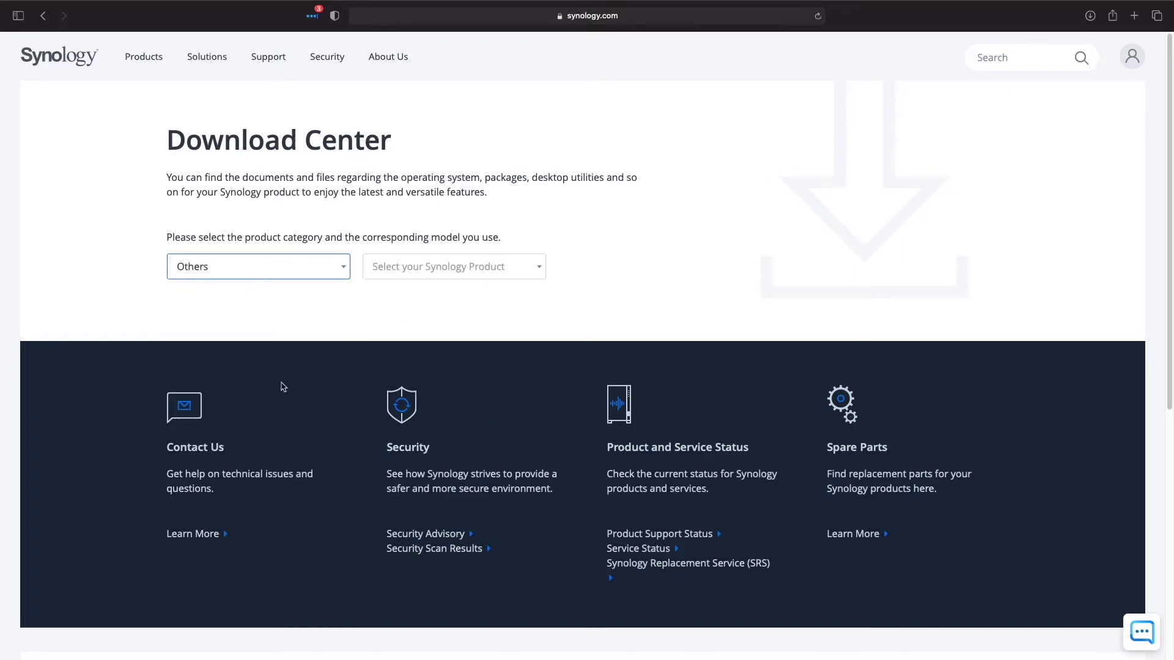
pyautogui.click(538, 267)
pyautogui.moveTo(541, 348); pyautogui.dragTo(530, 516)
pyautogui.click(427, 499)
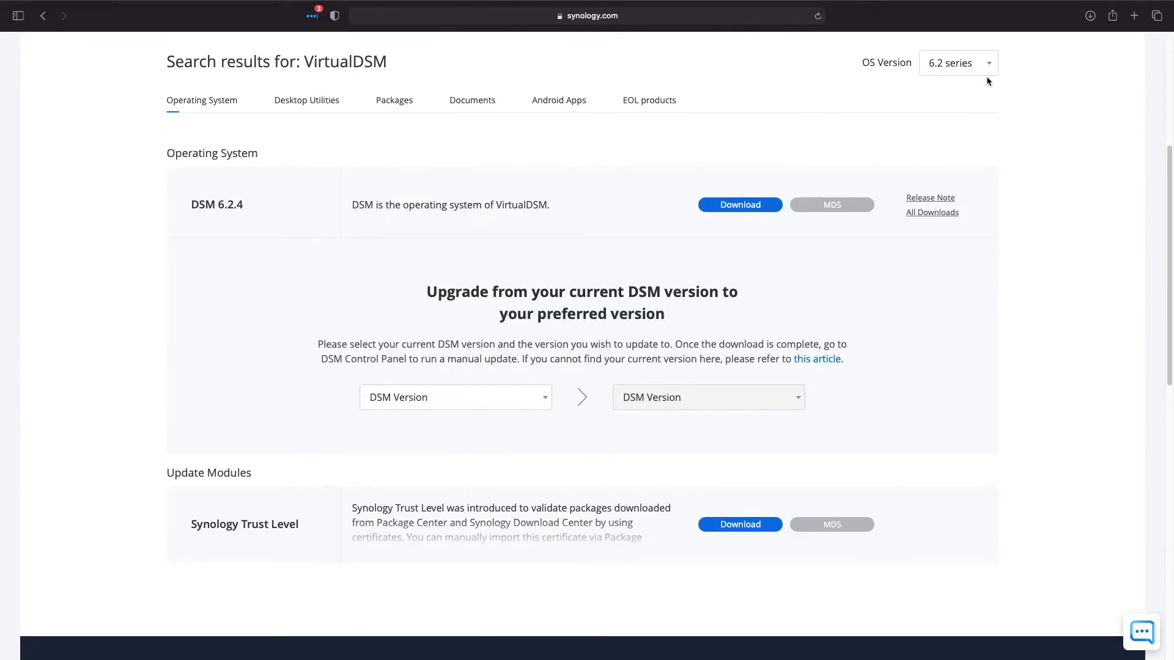
pyautogui.click(987, 68)
pyautogui.click(978, 87)
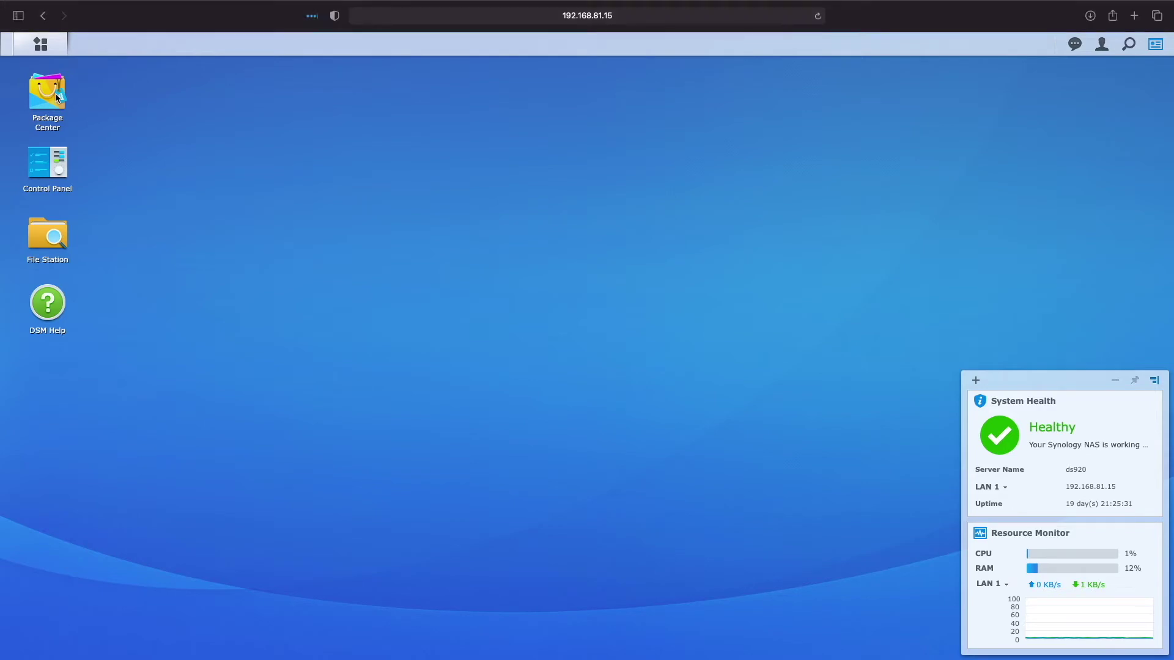
# Step: Launch Virtual Machine Manager and view the Virtual DSM licences, showing the validated free licence
pyautogui.click(49, 47)
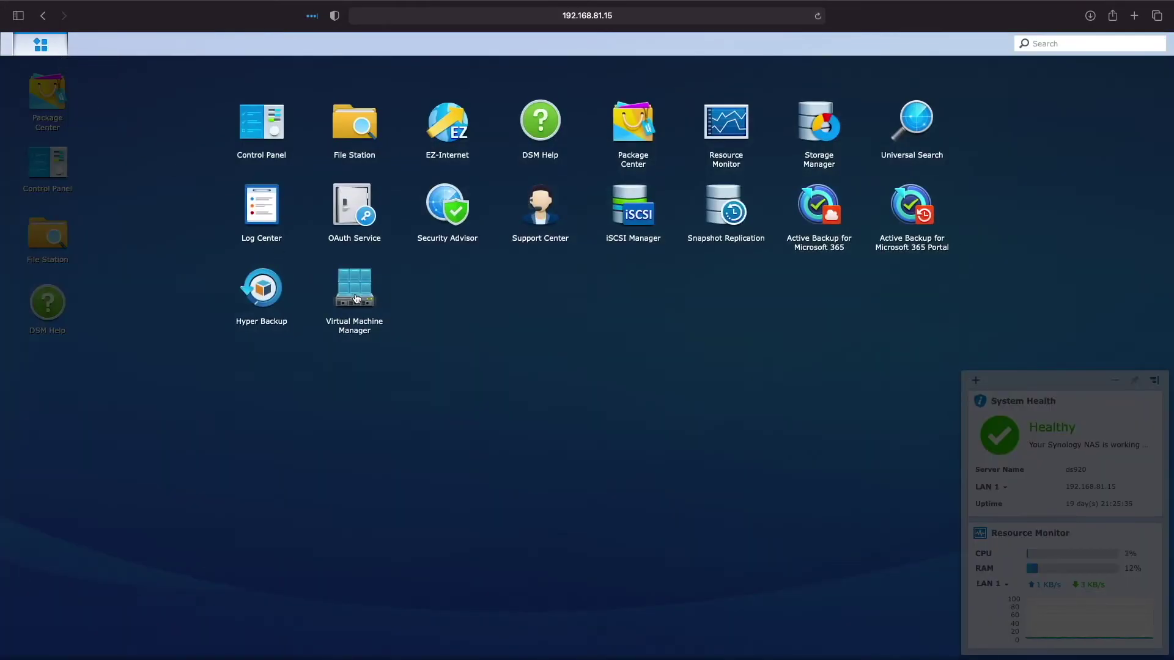
pyautogui.click(355, 292)
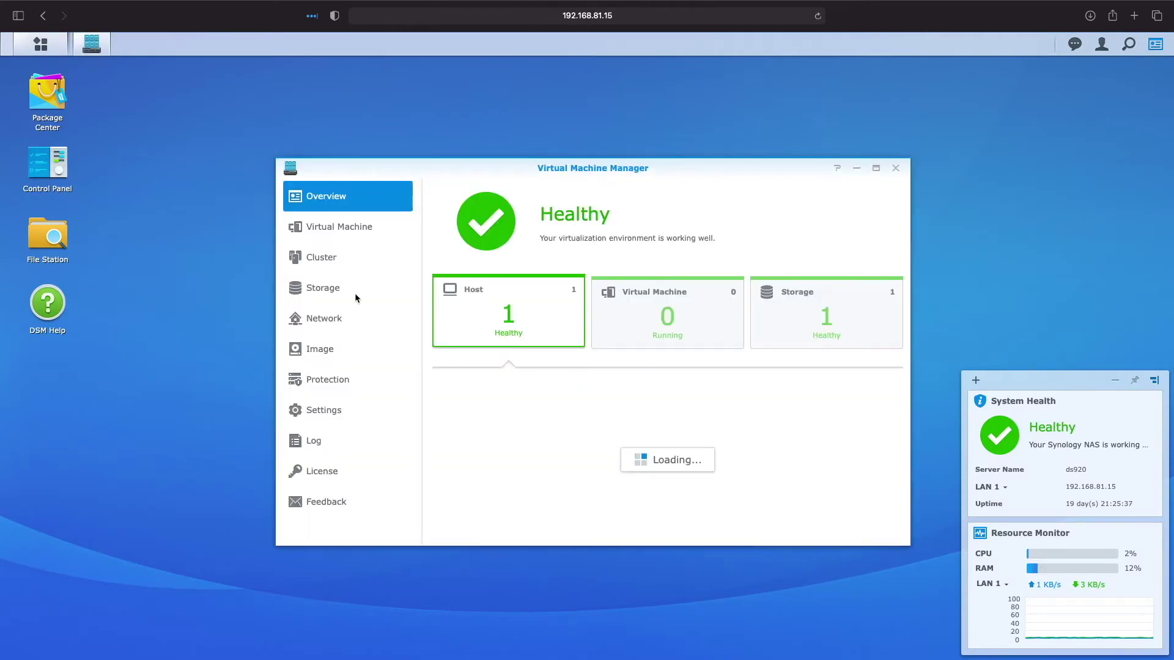
pyautogui.click(319, 476)
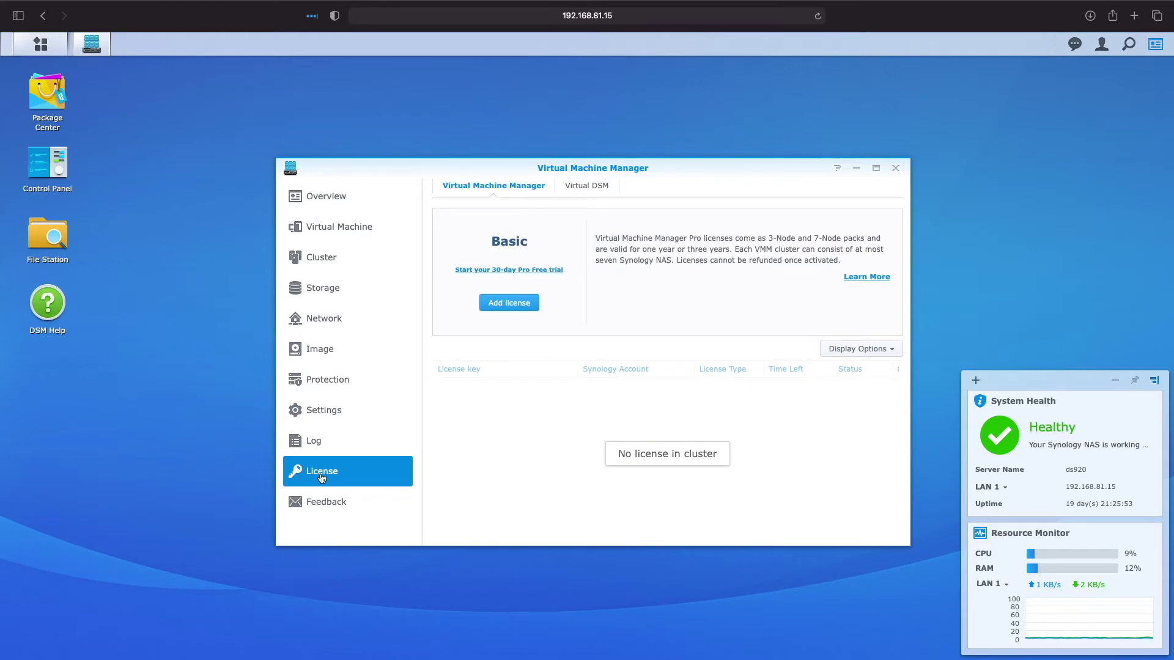
pyautogui.click(587, 187)
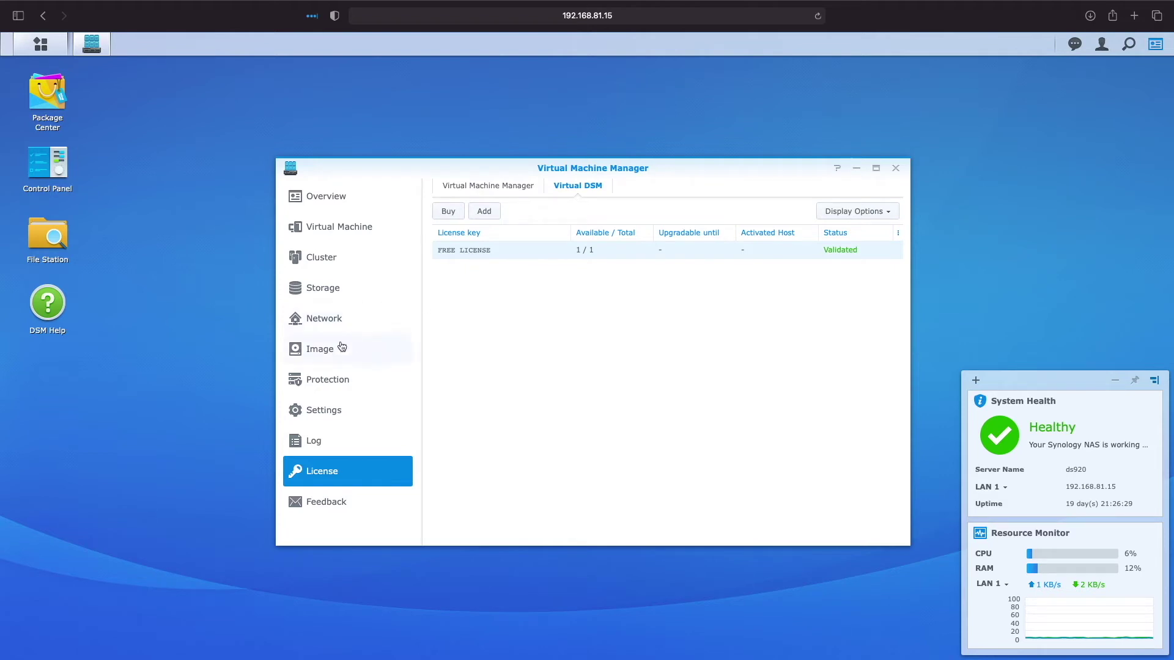
# Step: Upload DSM_VirtualDSM_41882.pat from this computer as a DSM image stored on ds920
pyautogui.click(320, 352)
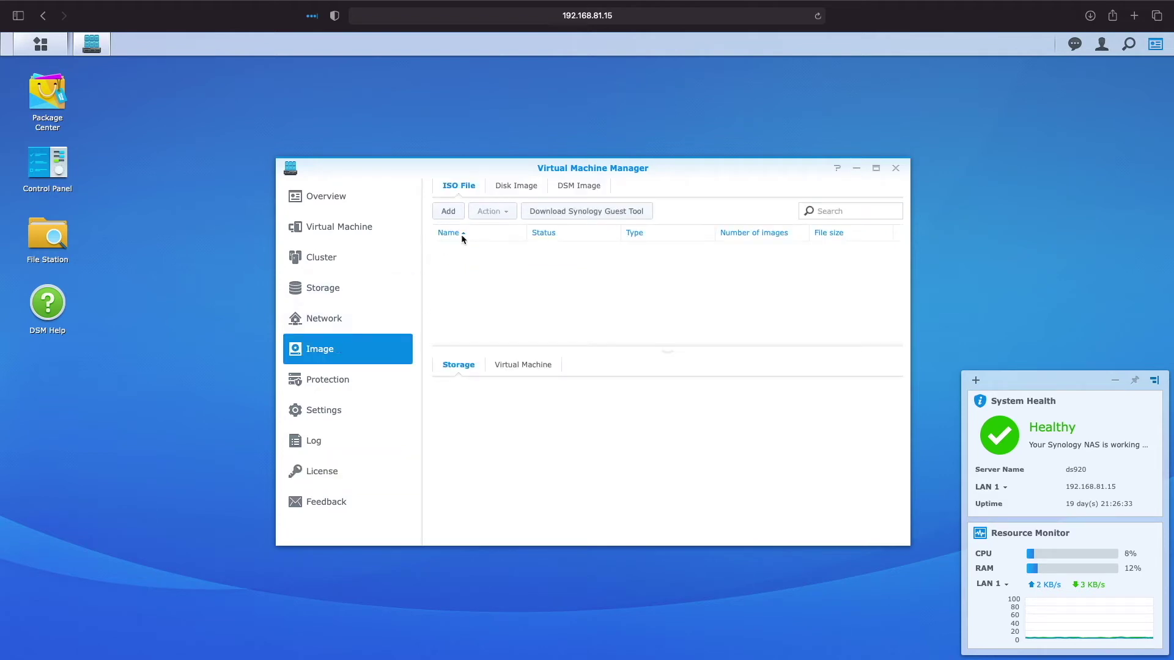
pyautogui.click(573, 186)
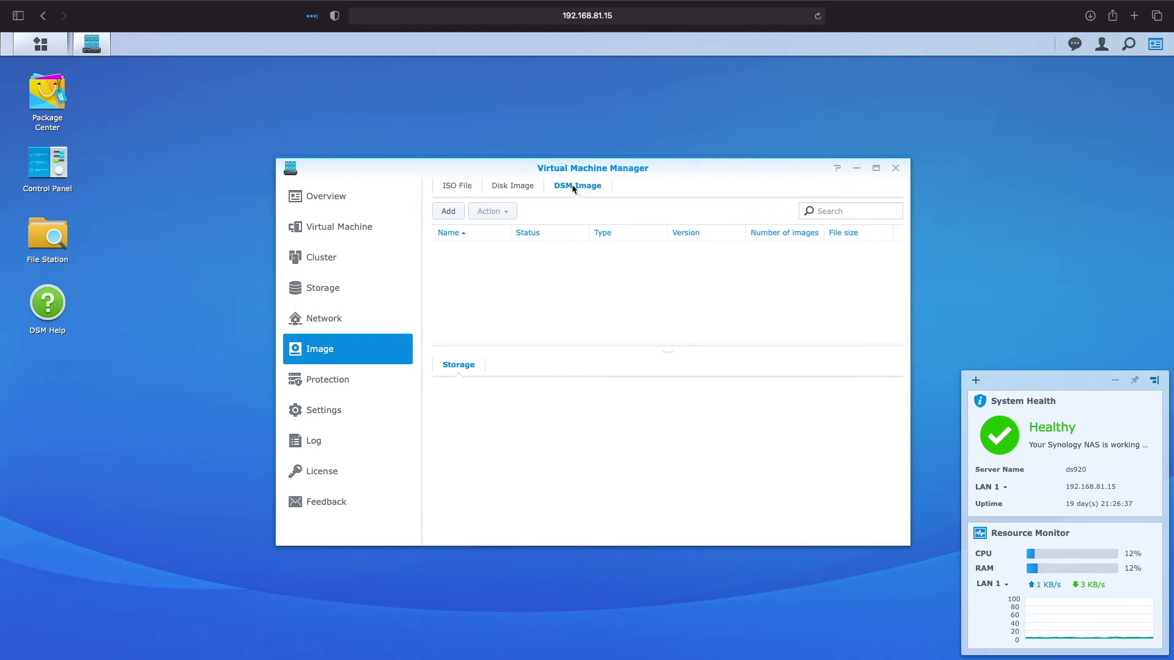
pyautogui.click(450, 212)
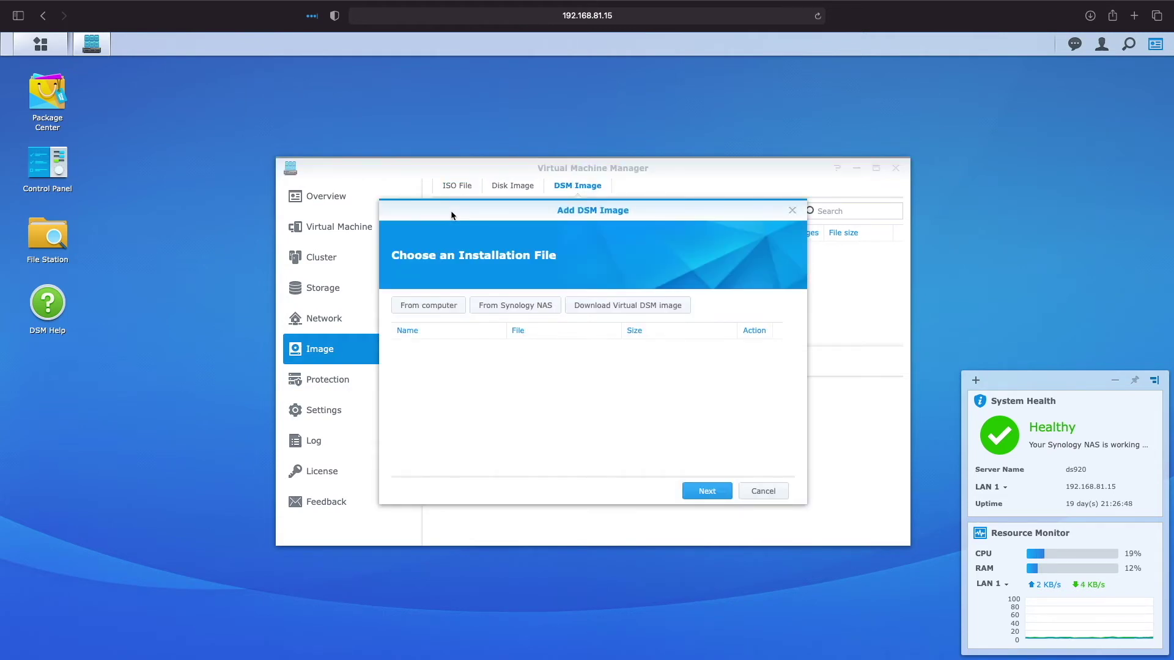
pyautogui.click(438, 310)
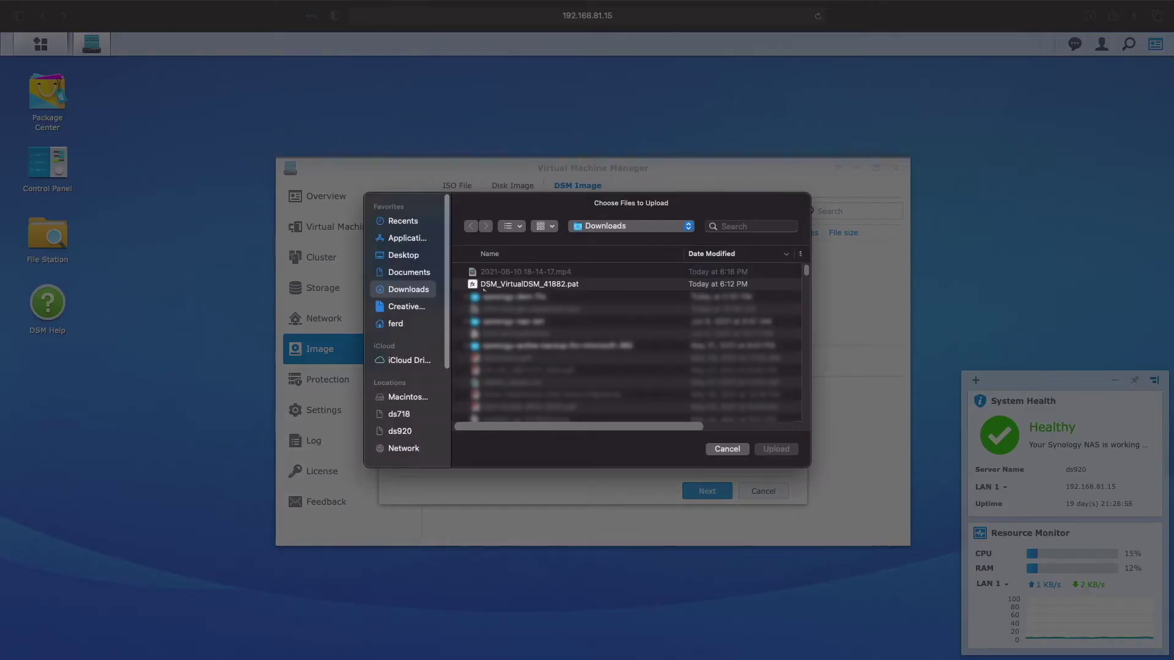
pyautogui.click(512, 283)
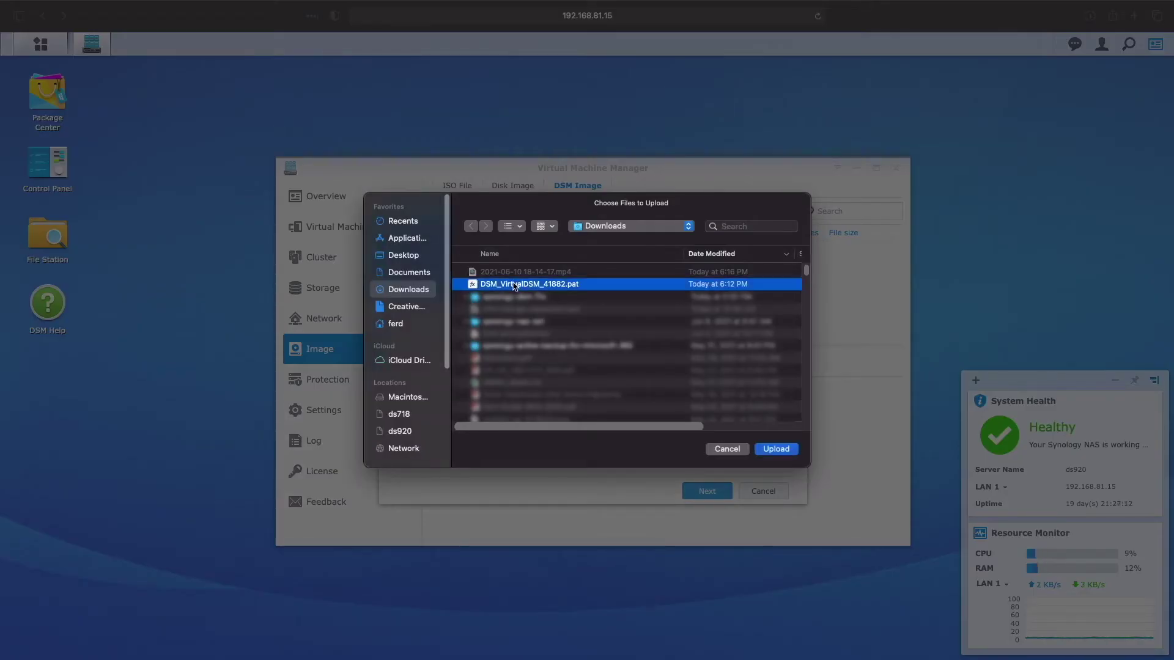
pyautogui.click(771, 449)
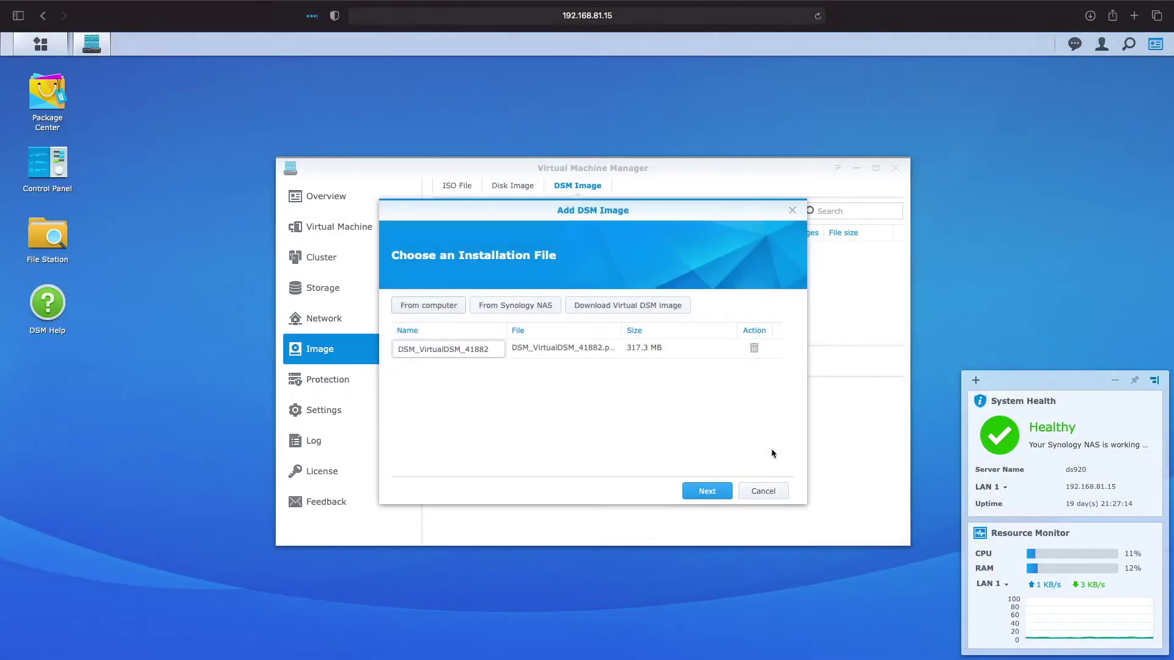
pyautogui.click(716, 492)
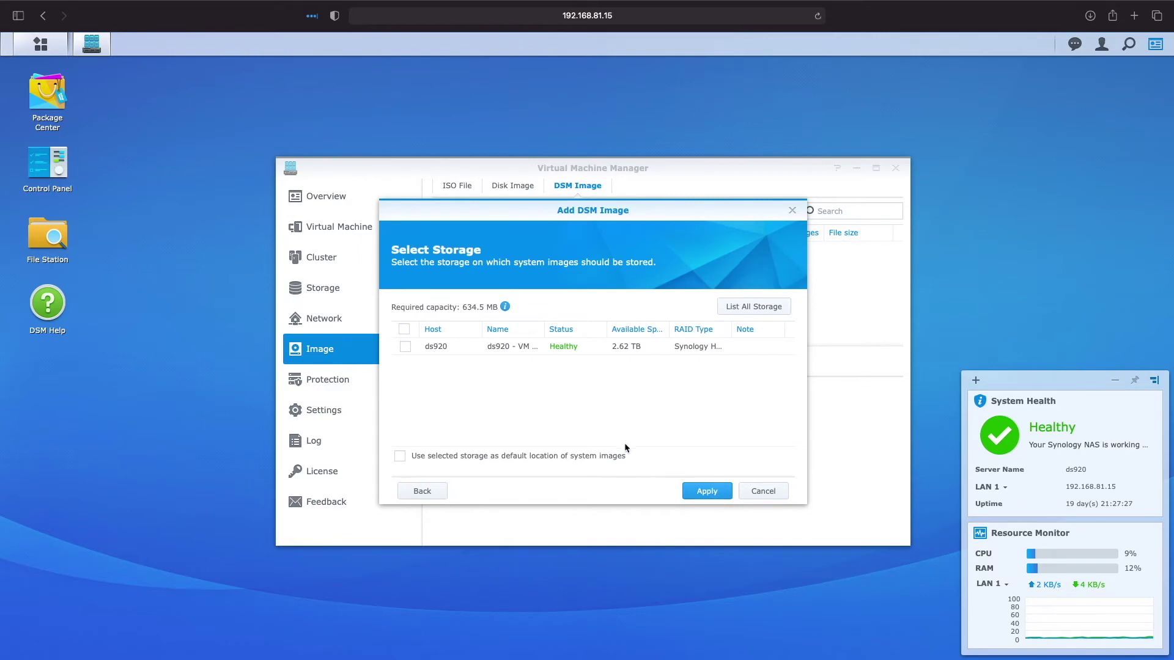
pyautogui.click(406, 346)
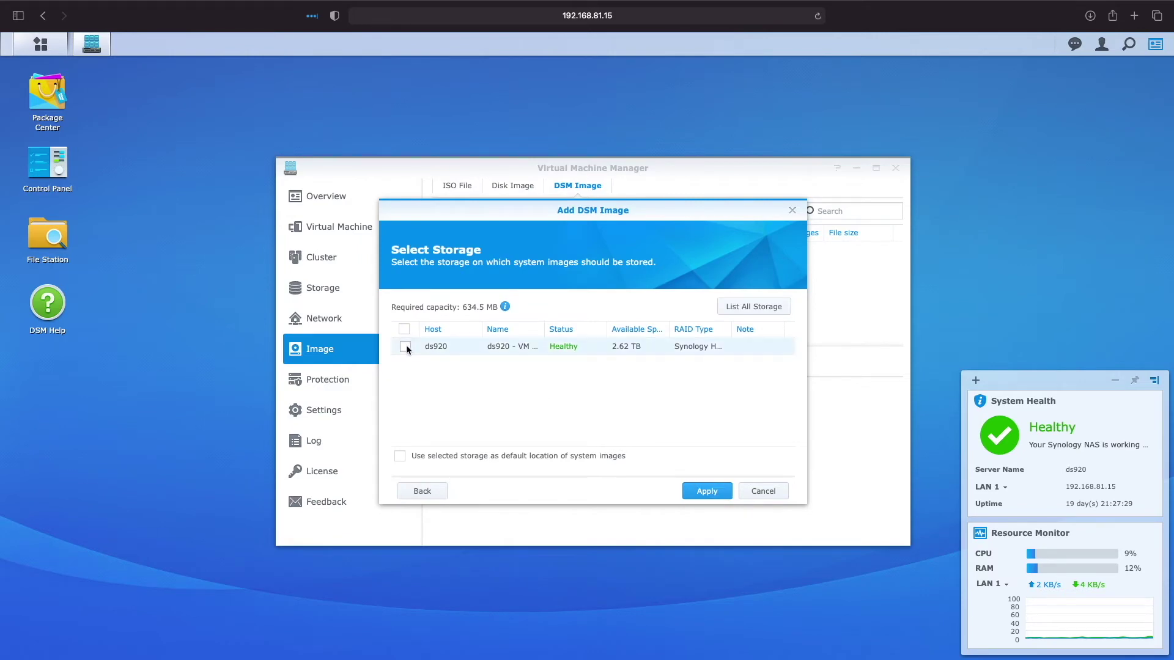
pyautogui.click(725, 495)
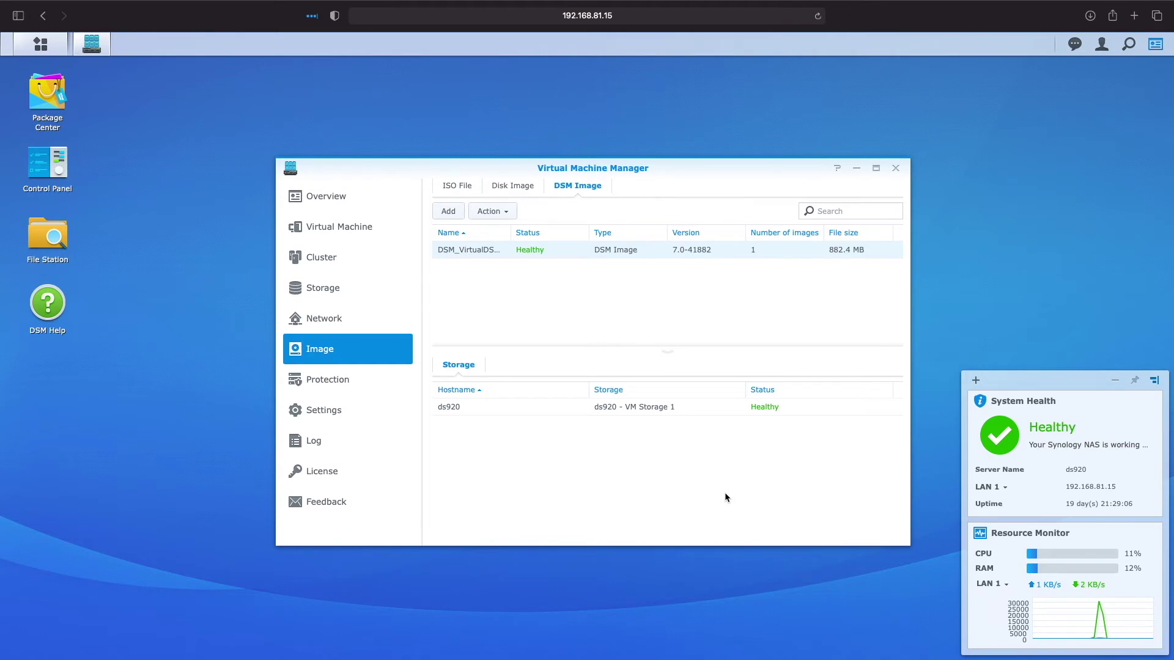
# Step: Start a new Synology Virtual DSM virtual machine named vDSM7-RC
pyautogui.click(369, 231)
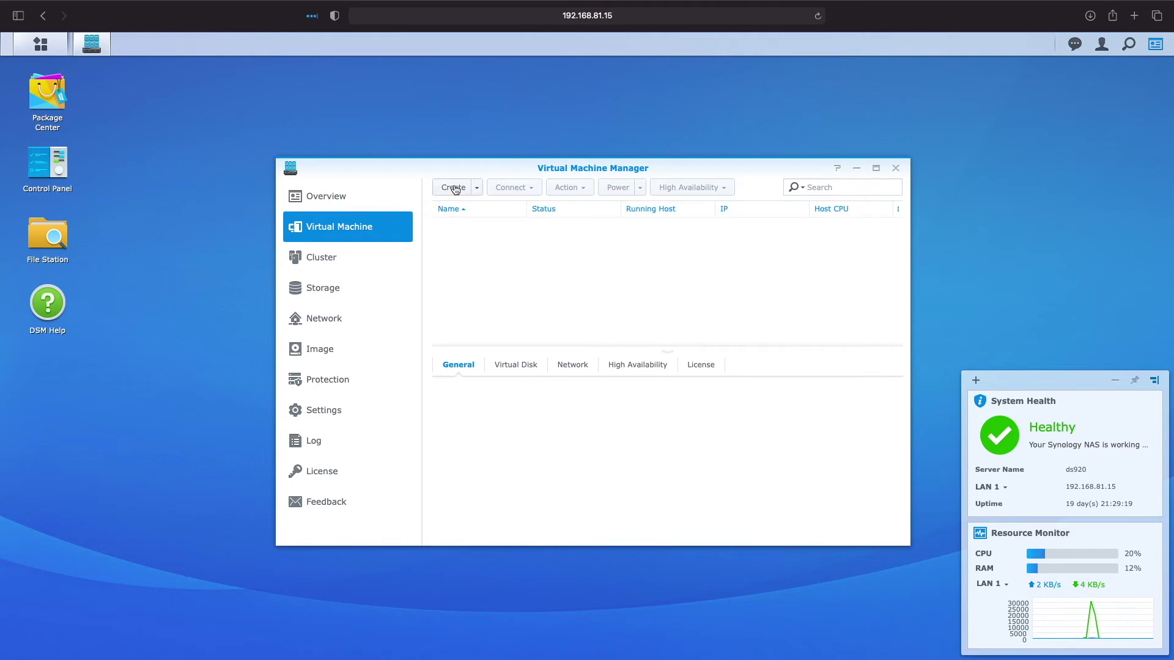
pyautogui.click(453, 188)
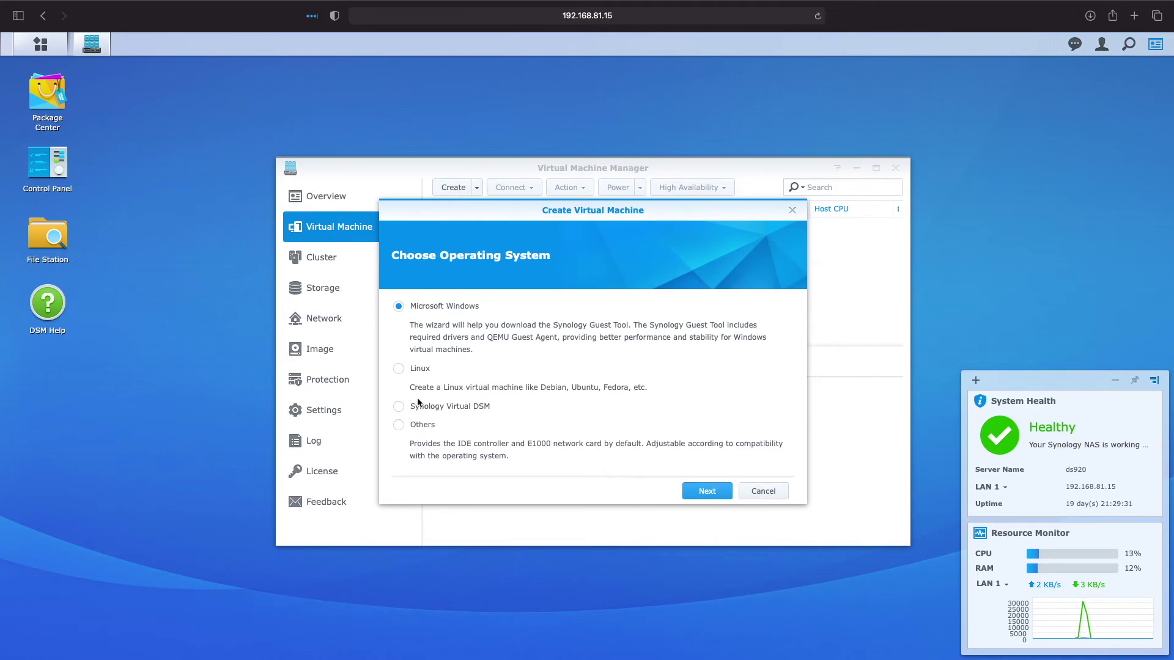
pyautogui.click(398, 408)
pyautogui.click(715, 499)
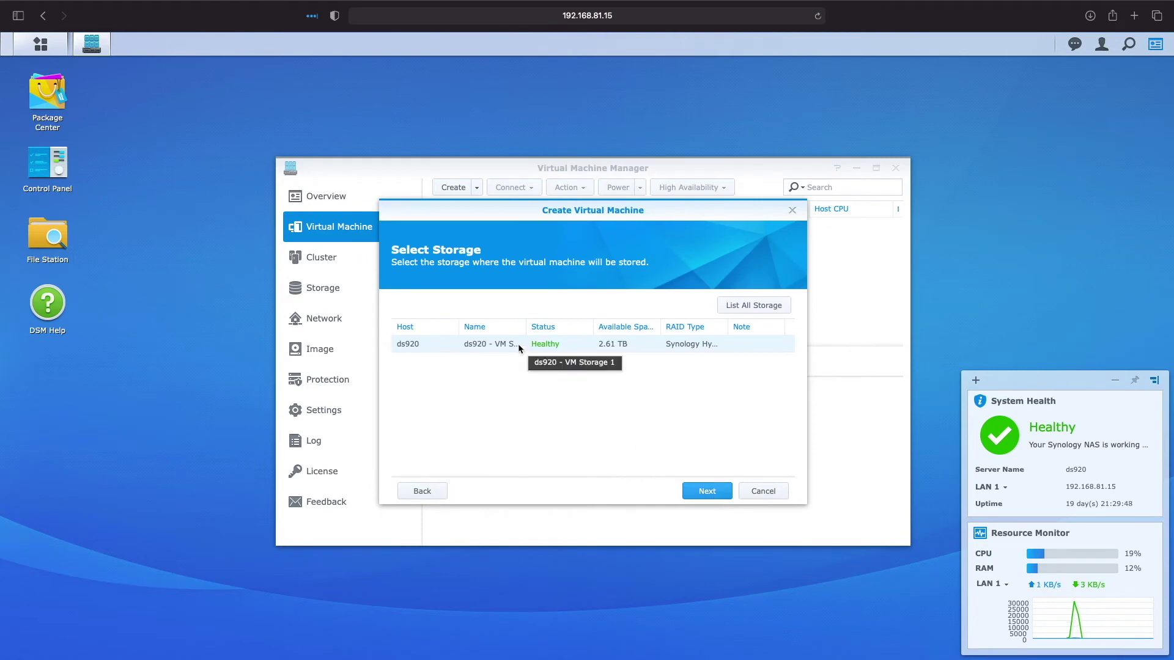
pyautogui.click(703, 491)
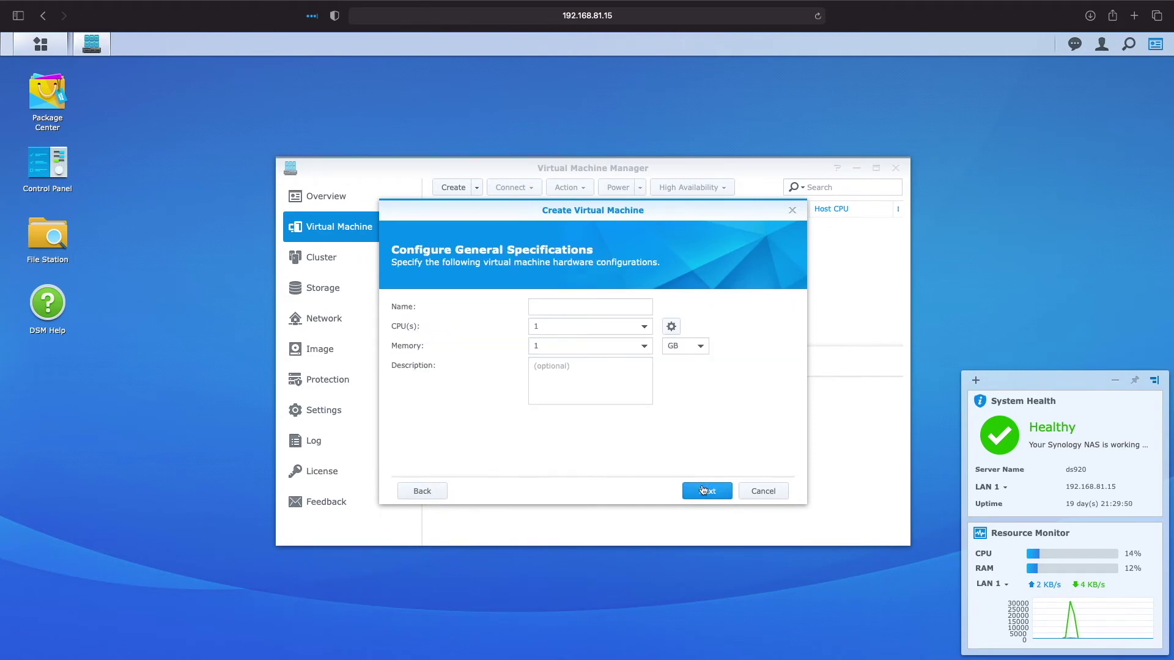
pyautogui.click(567, 307)
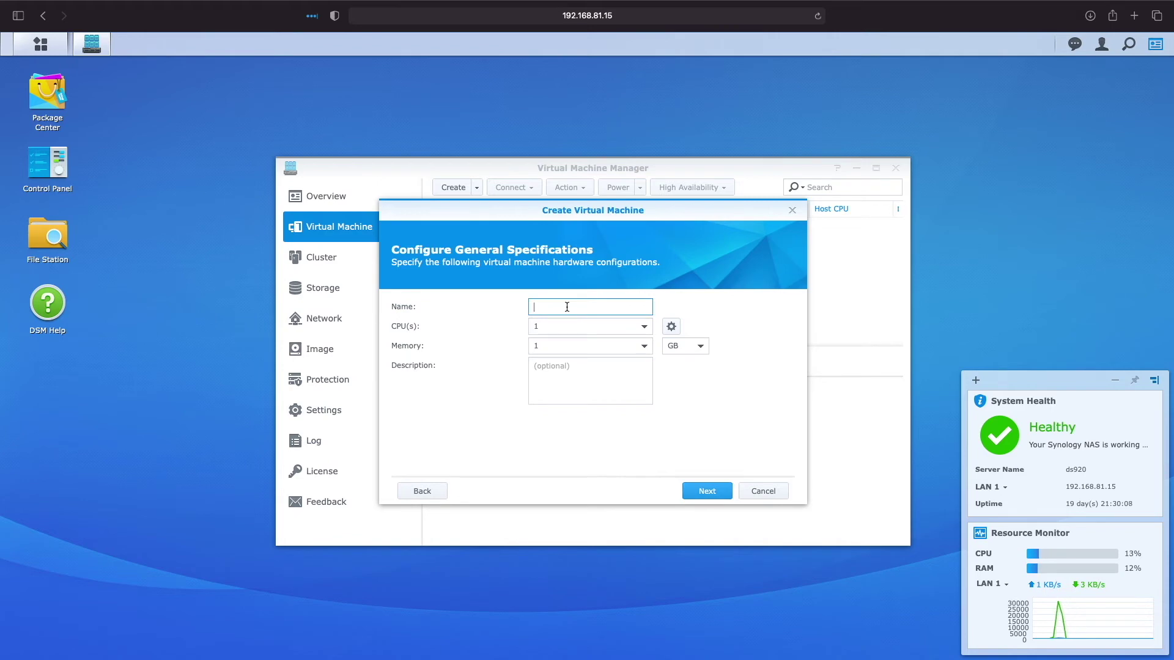
pyautogui.write('vDSM7-RC')
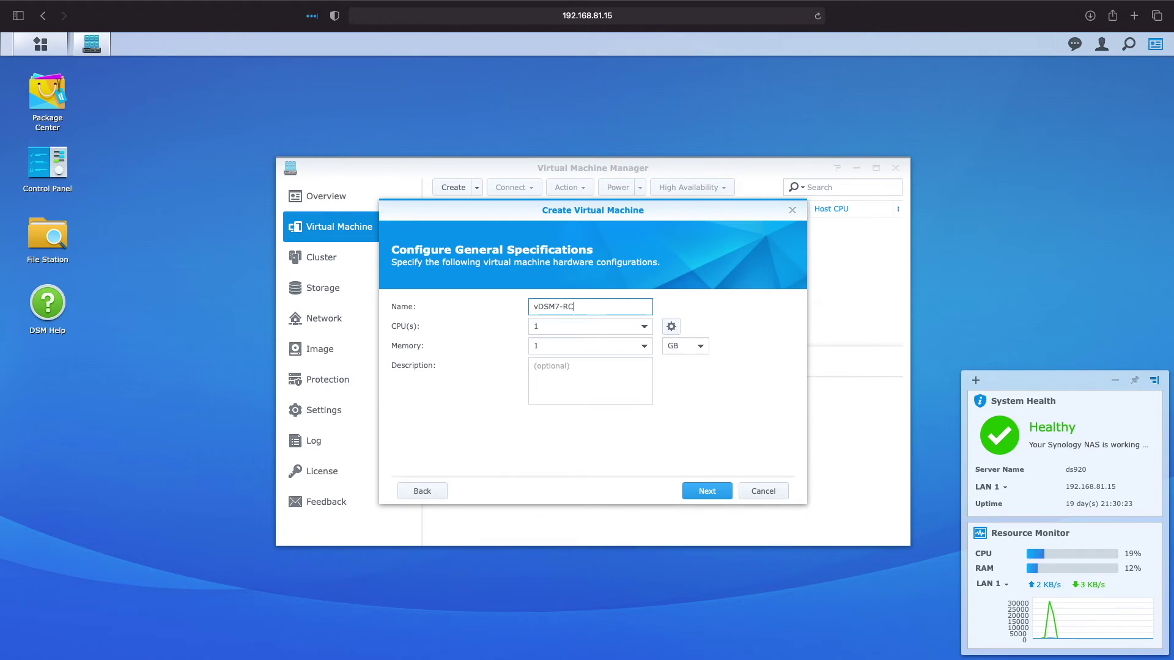
# Step: Use the DSM_VirtualDSM_41882 image with a 250 GB disk and the default VM network
pyautogui.click(725, 498)
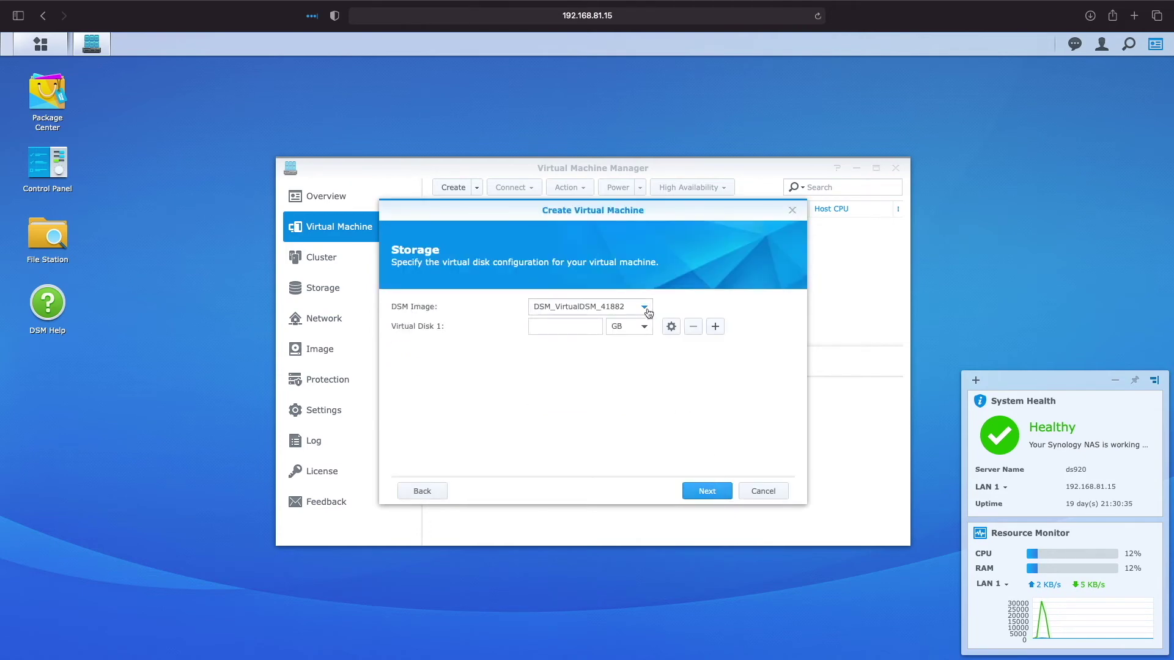
pyautogui.click(645, 307)
pyautogui.click(641, 326)
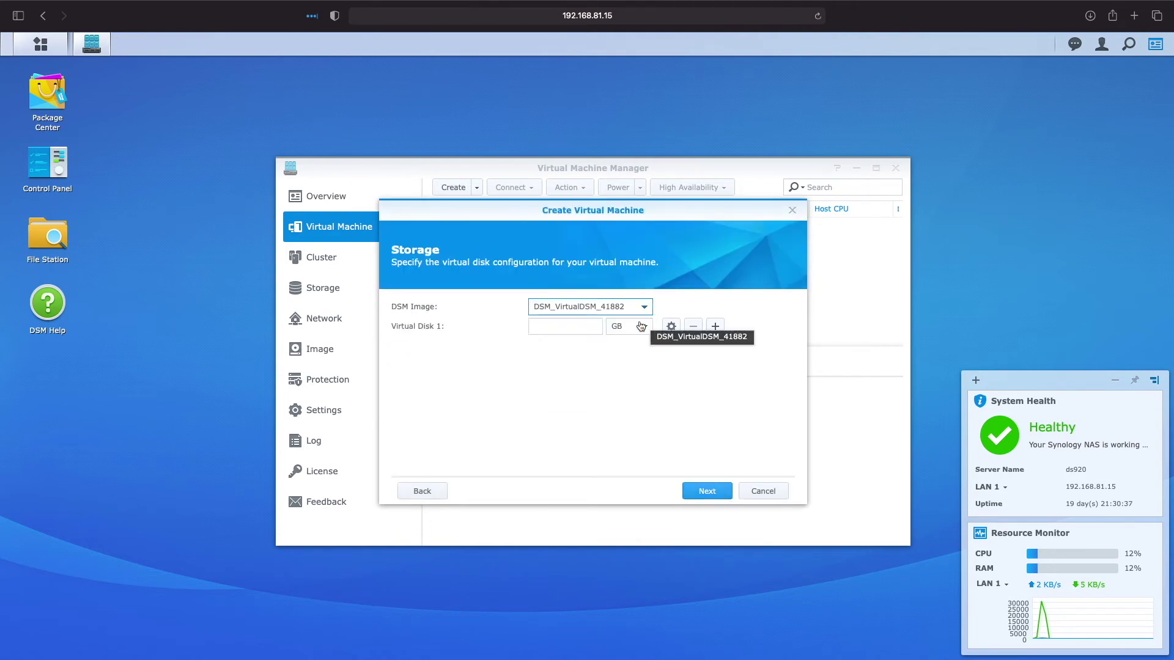
pyautogui.click(562, 324)
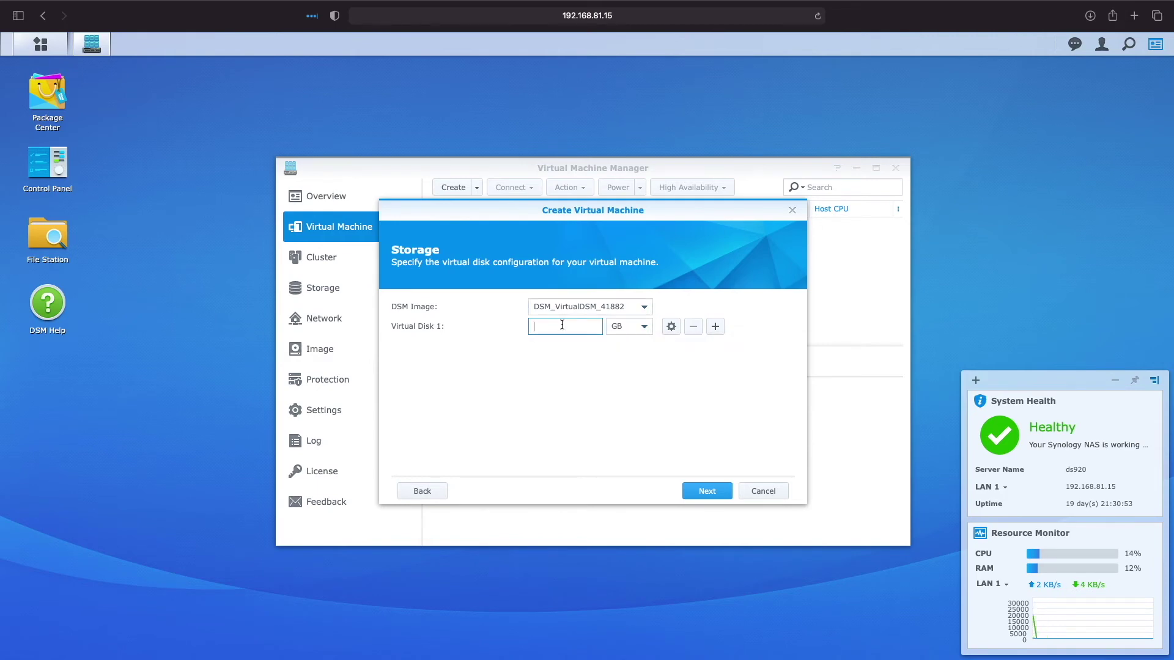
pyautogui.write('250')
pyautogui.click(707, 491)
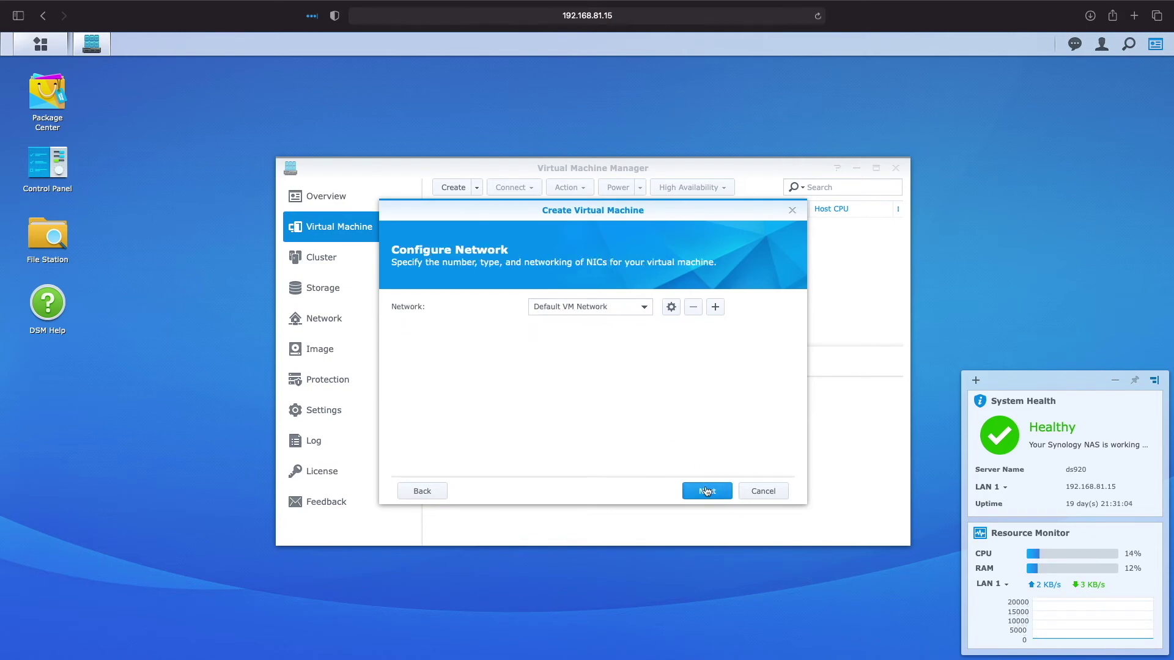
pyautogui.click(707, 491)
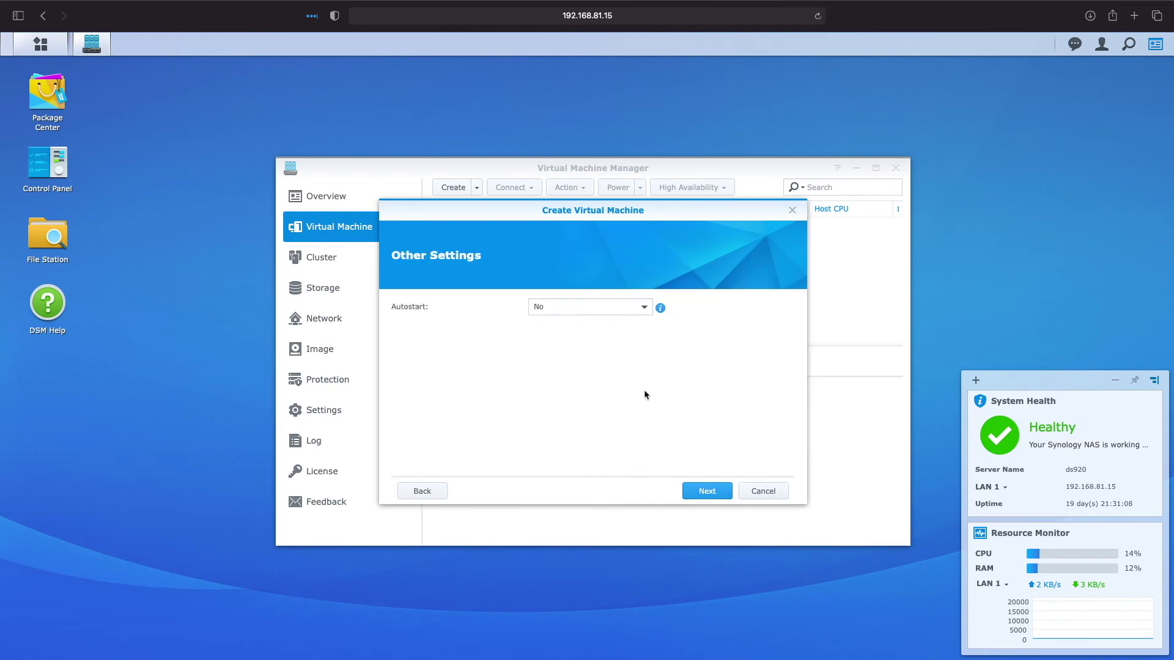
# Step: Set autostart to Last state, allow one local user power control, and create the VM
pyautogui.click(612, 308)
pyautogui.click(608, 340)
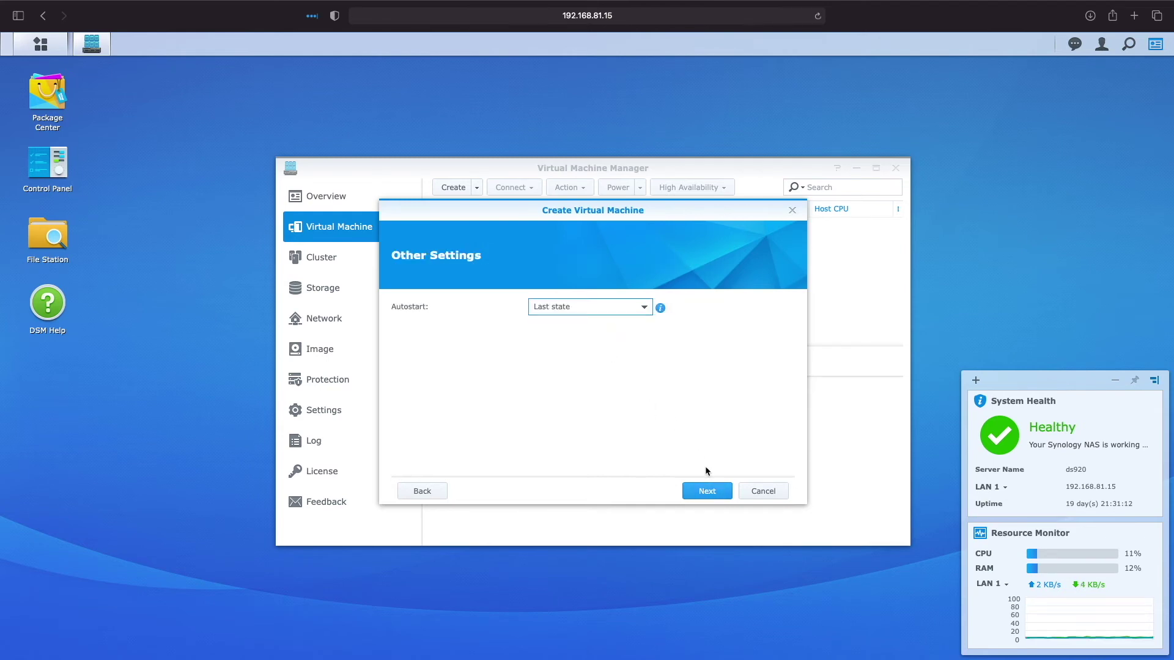
pyautogui.click(713, 491)
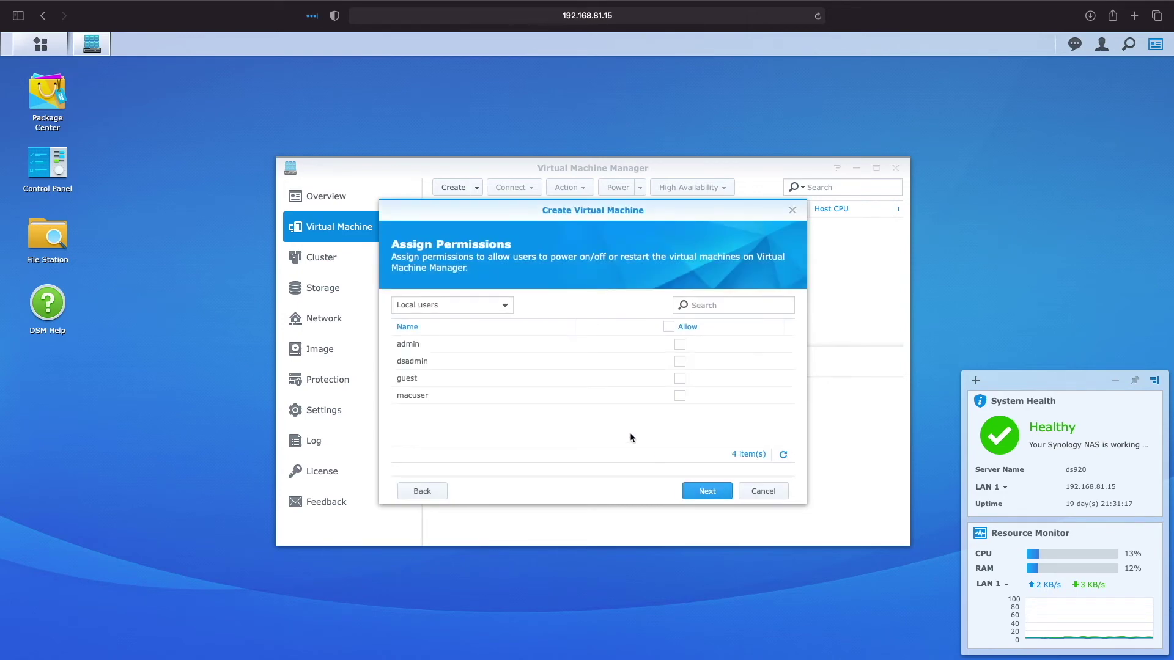
pyautogui.click(680, 362)
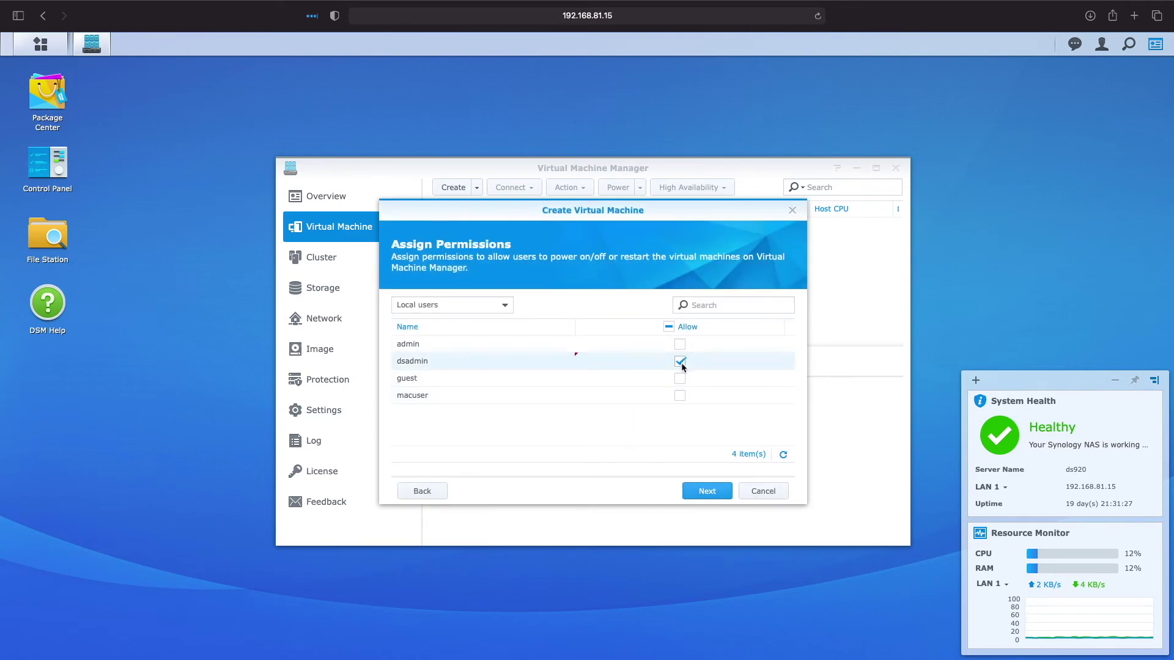
pyautogui.click(713, 491)
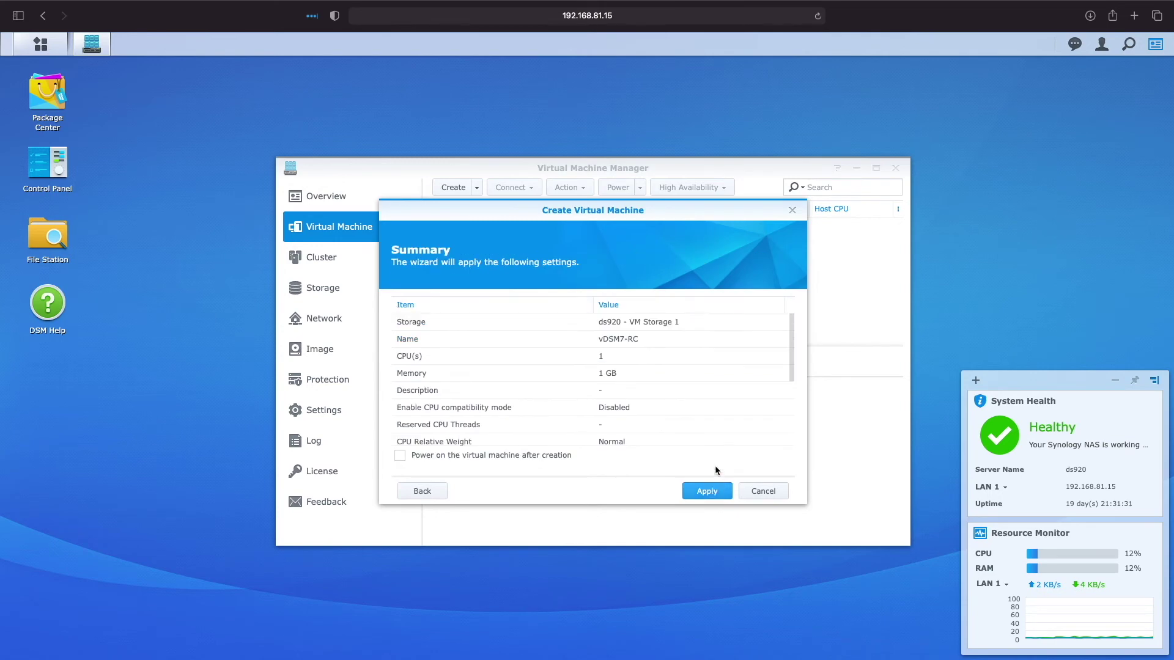
pyautogui.moveTo(787, 371); pyautogui.dragTo(784, 438)
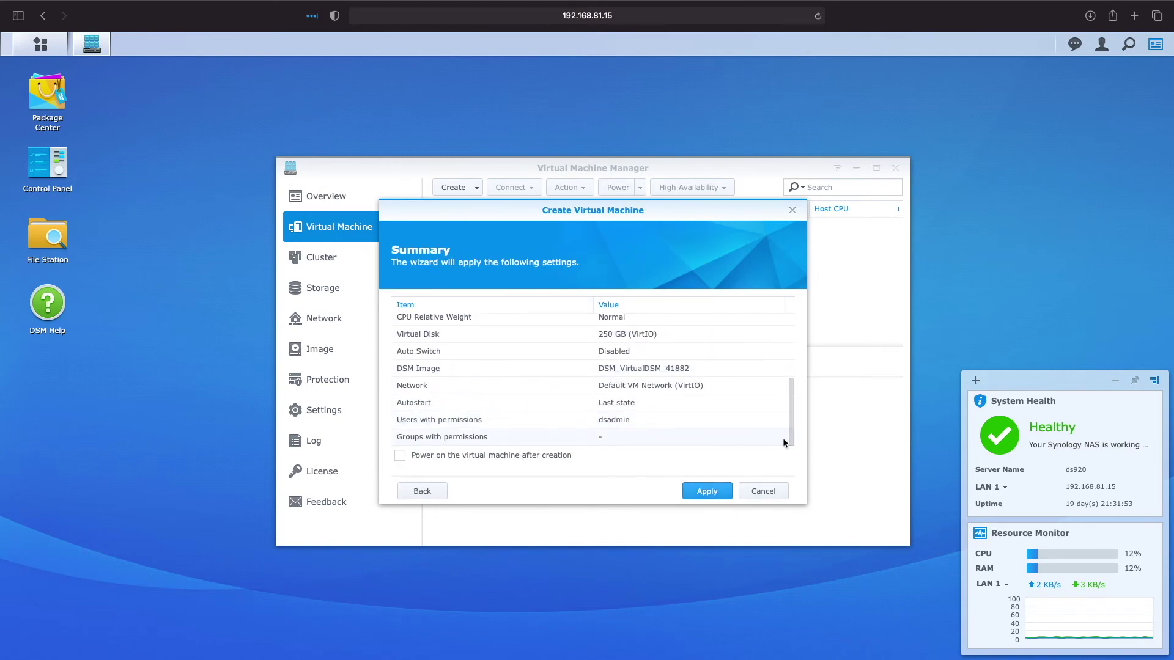
pyautogui.click(707, 491)
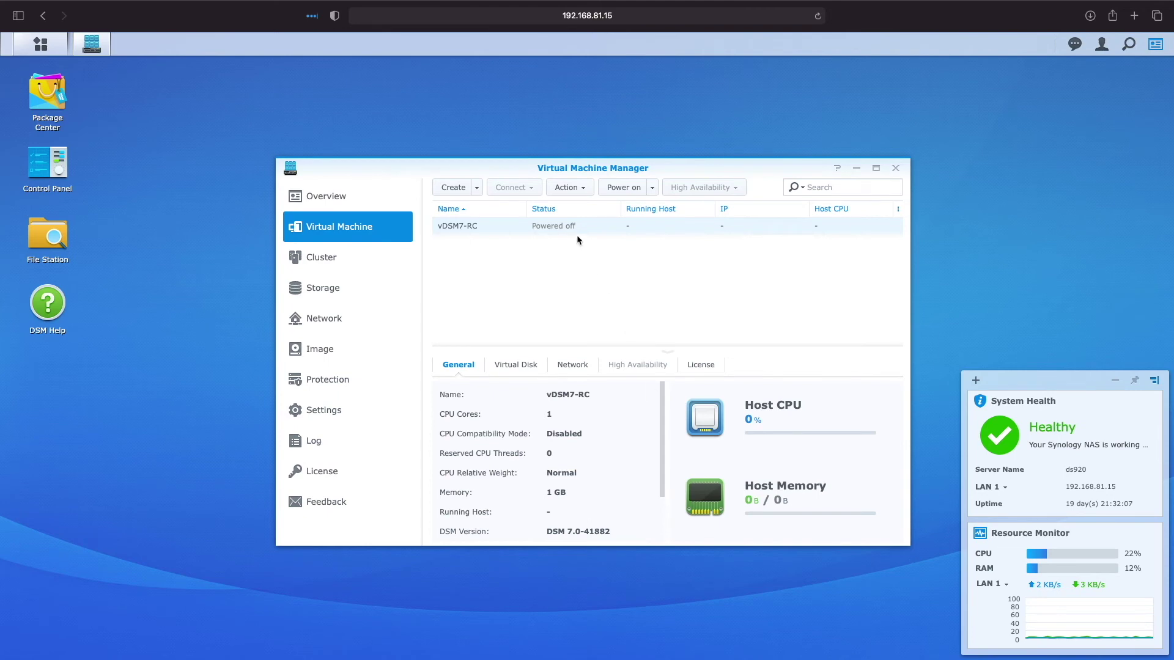
# Step: Power on vDSM7-RC, mapping the existing free license to it
pyautogui.click(627, 188)
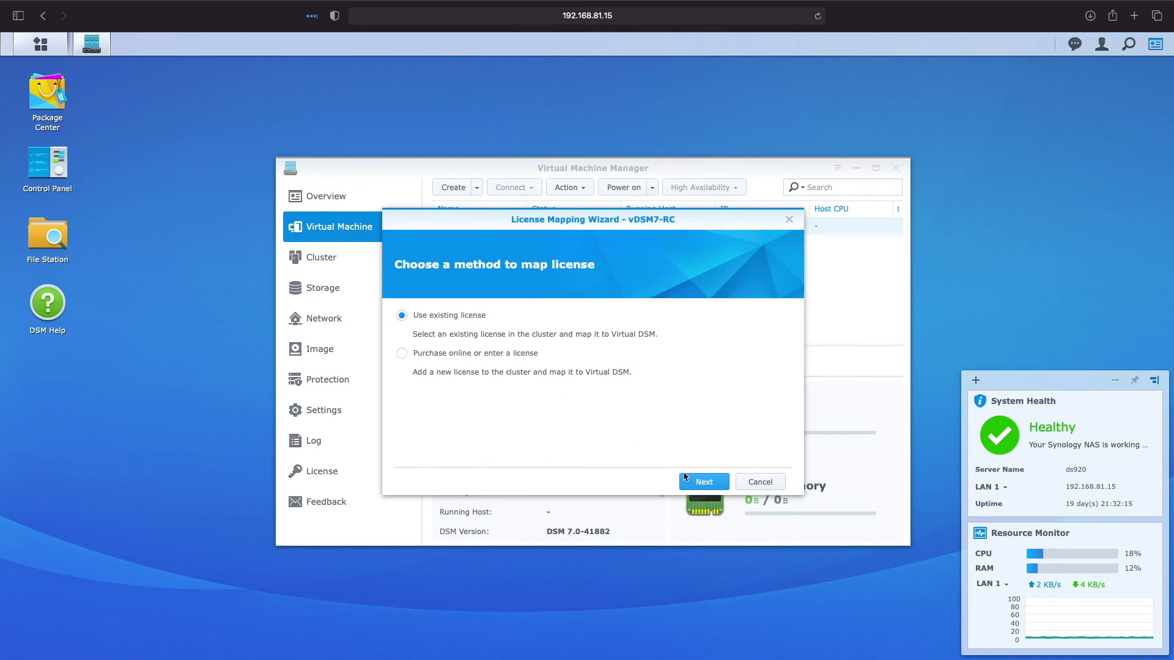
pyautogui.click(700, 484)
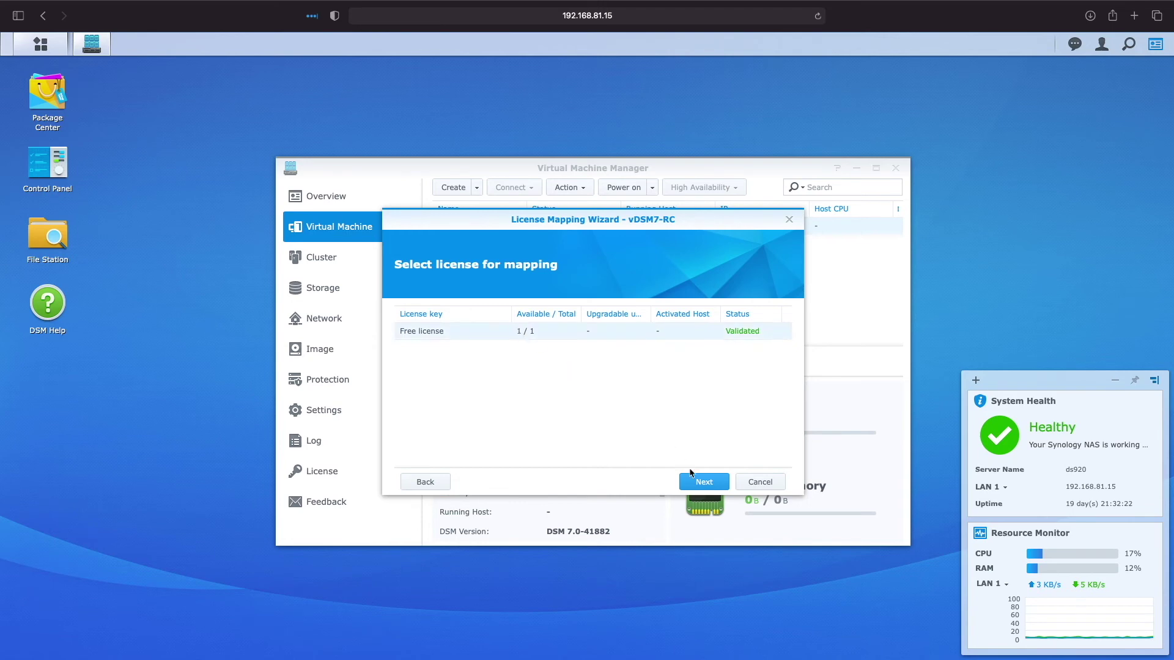
pyautogui.click(701, 483)
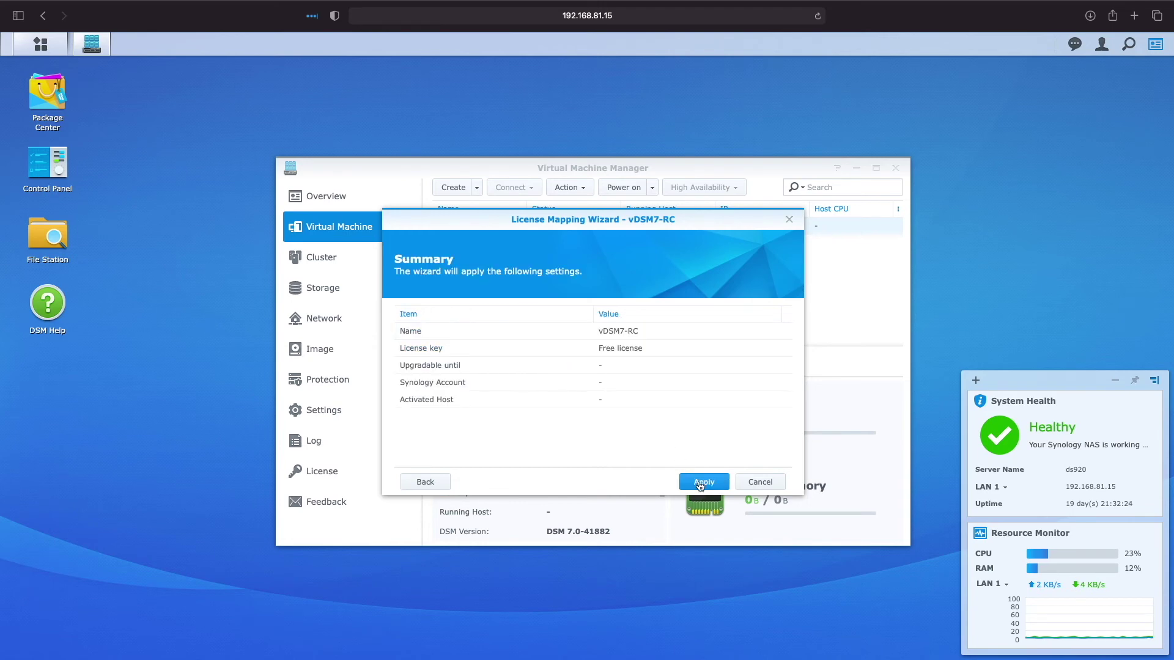
pyautogui.click(702, 483)
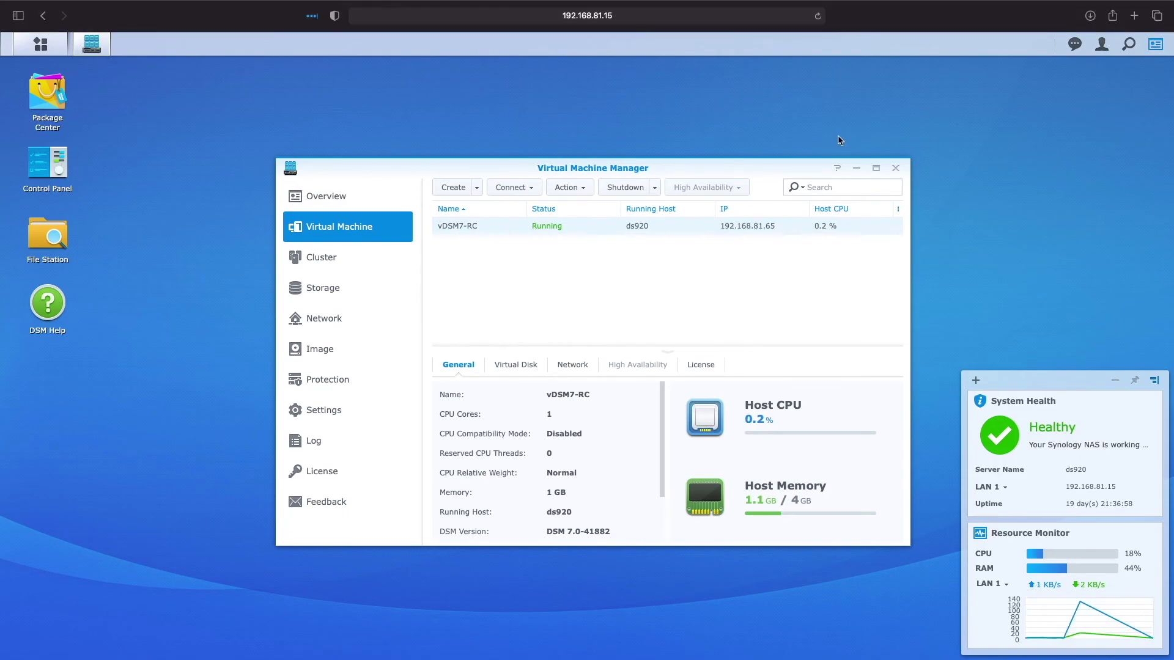
pyautogui.press('super+t')
# Step: Load 192.168.81.65 and enter device name vDSM7-RC, administrator dsadmin and its password
pyautogui.write('192.1')
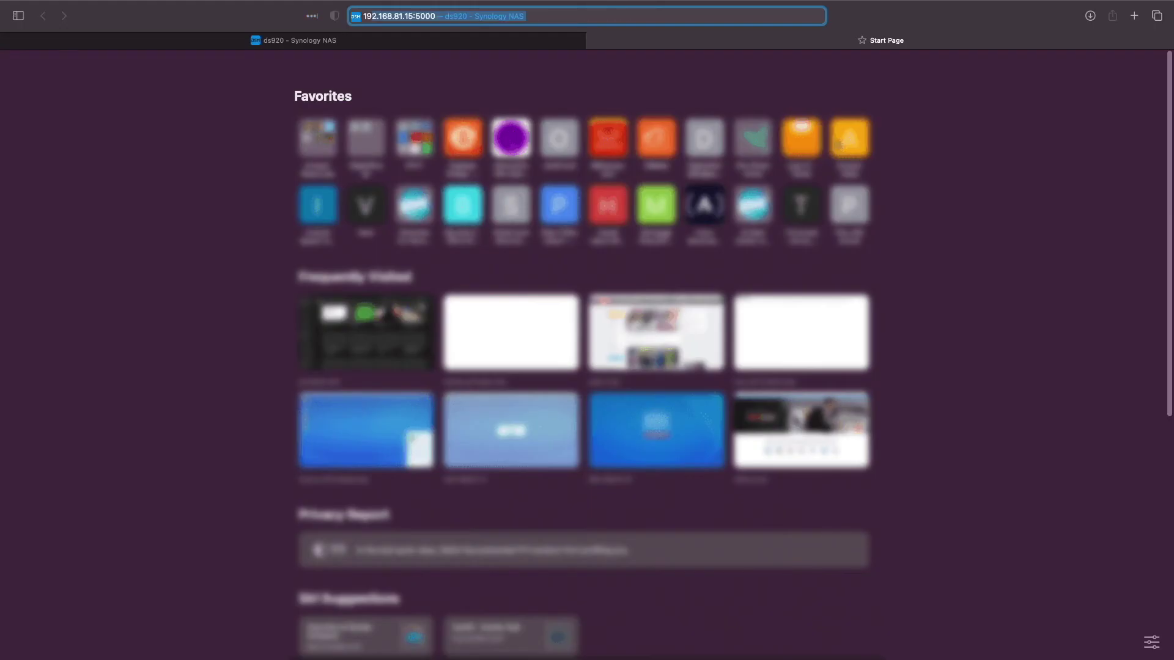
pyautogui.write('68.81.65')
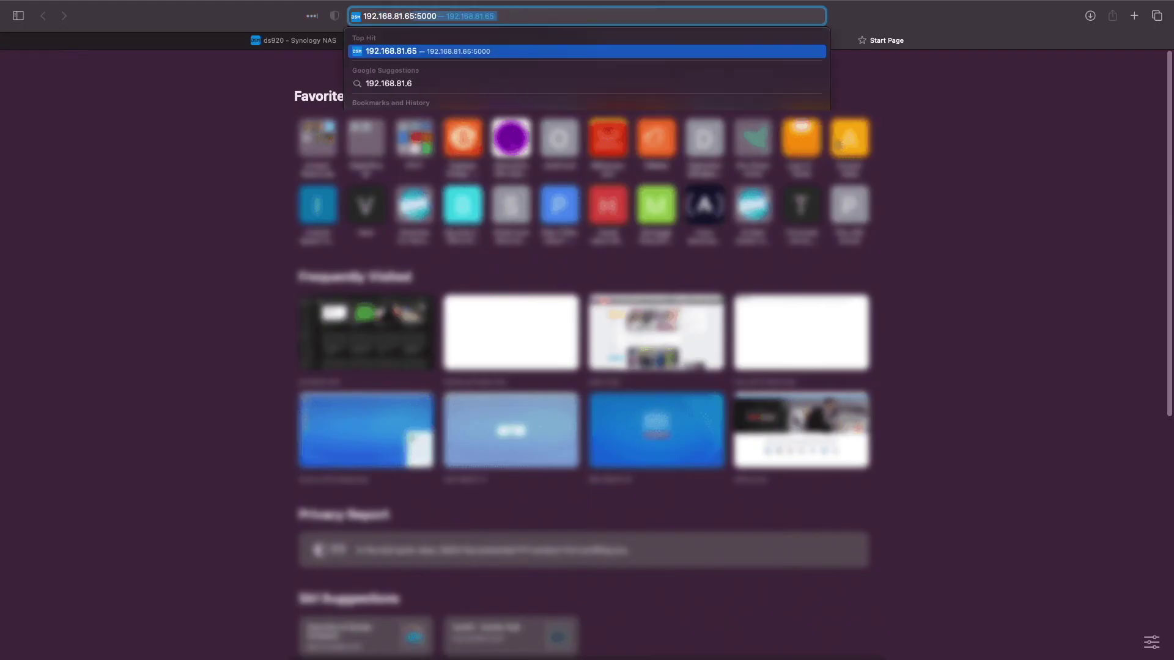
pyautogui.press('Return')
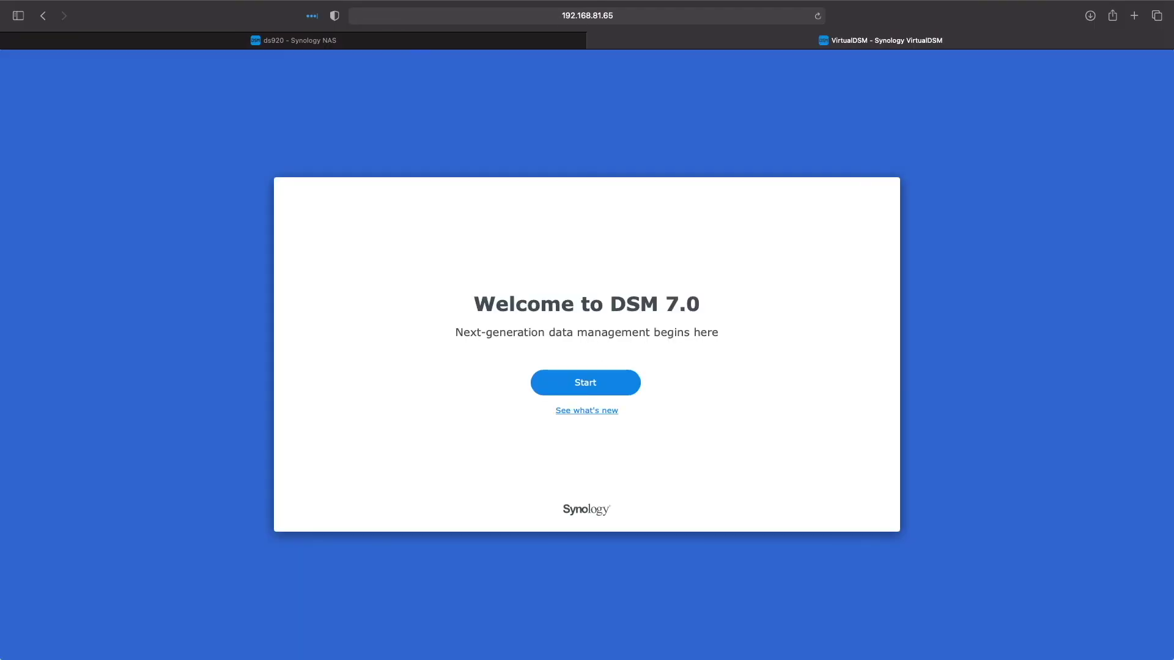
pyautogui.click(609, 379)
pyautogui.click(530, 280)
pyautogui.write('v')
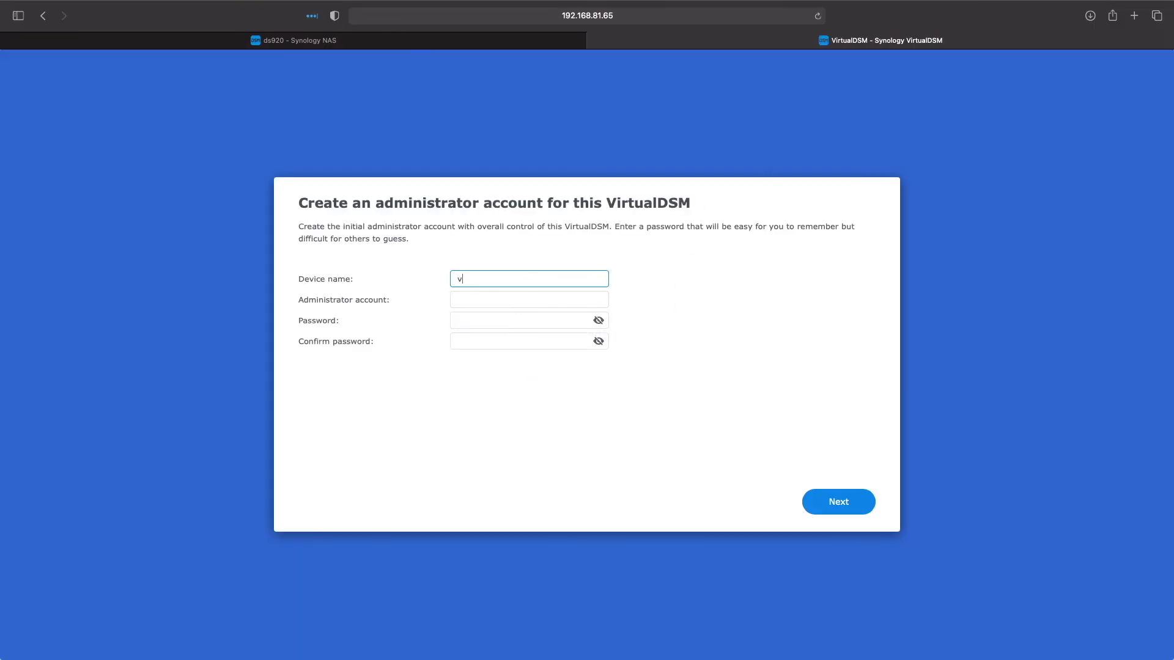
pyautogui.write('DSM7-RC')
pyautogui.press('Tab')
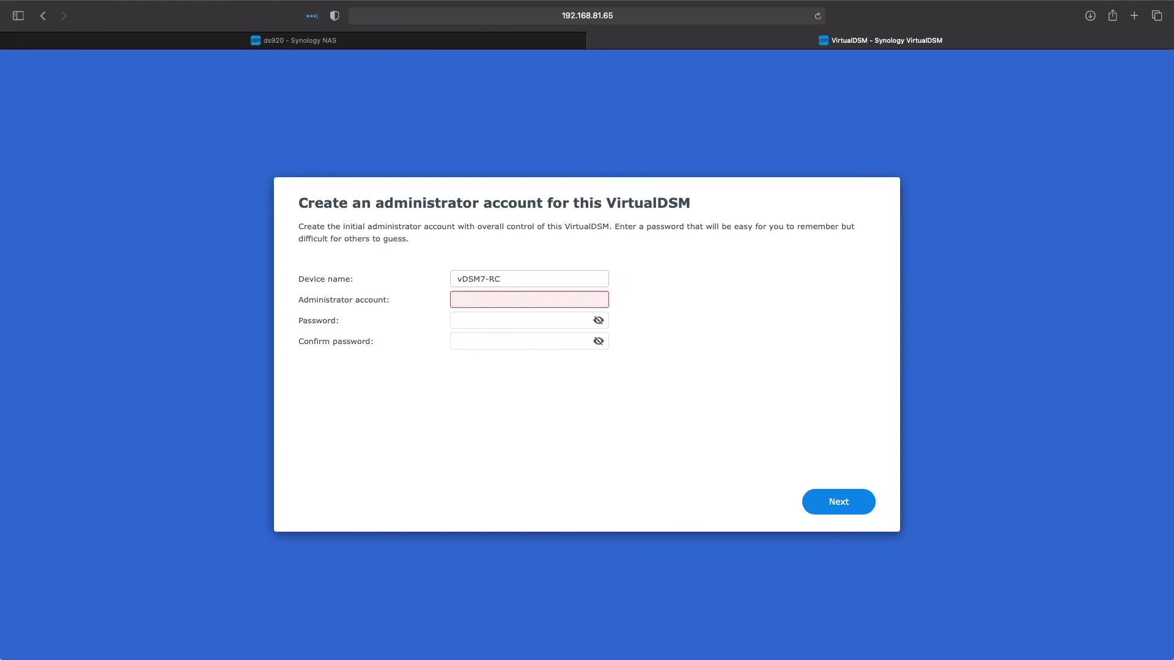
pyautogui.write('dsadmin')
pyautogui.press('Tab')
pyautogui.write('••••••••••')
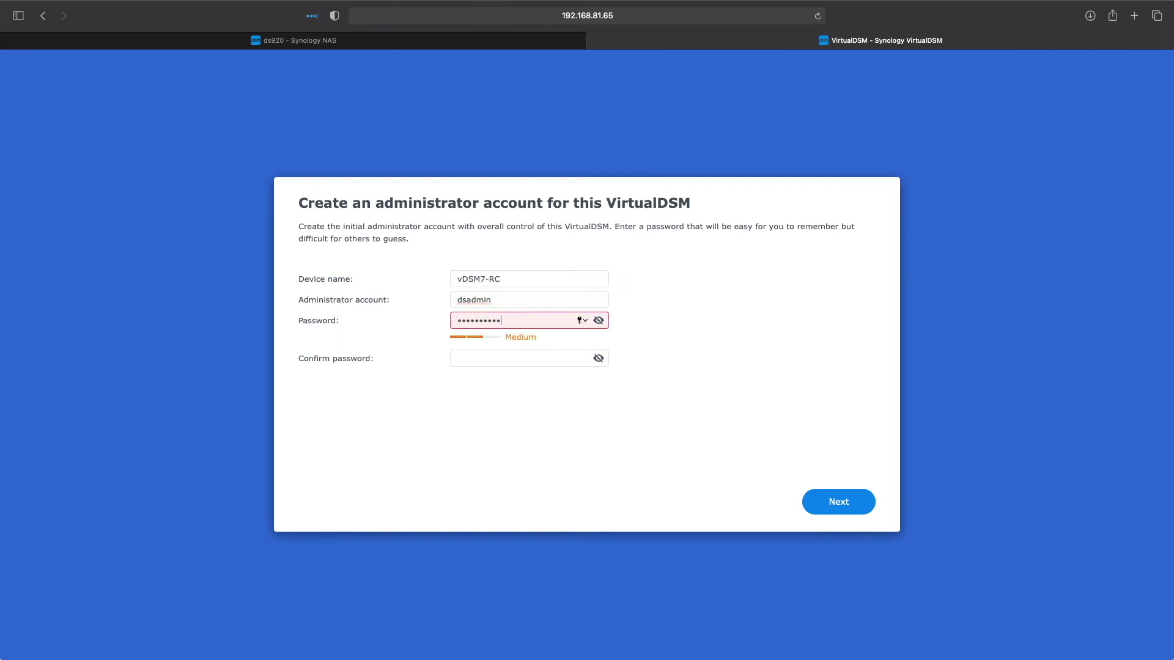
pyautogui.press('Tab')
pyautogui.write('••••••••••')
# Step: Accept automatic updates, skip the Synology Account, and finish setup without sharing analytics
pyautogui.click(832, 502)
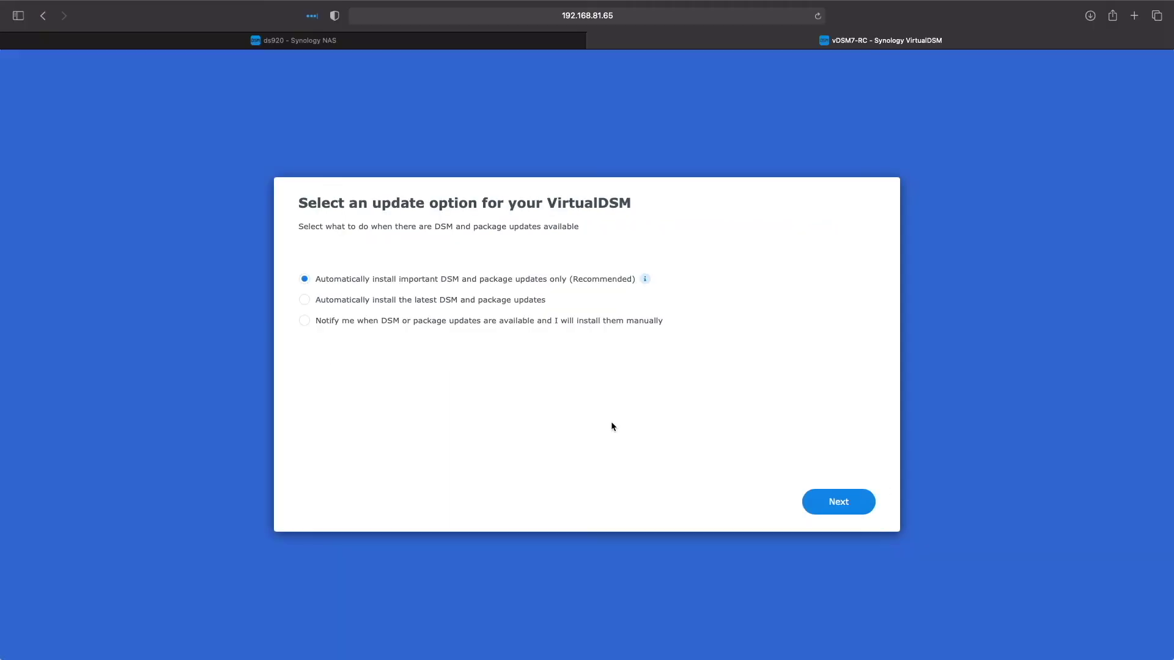
pyautogui.click(835, 508)
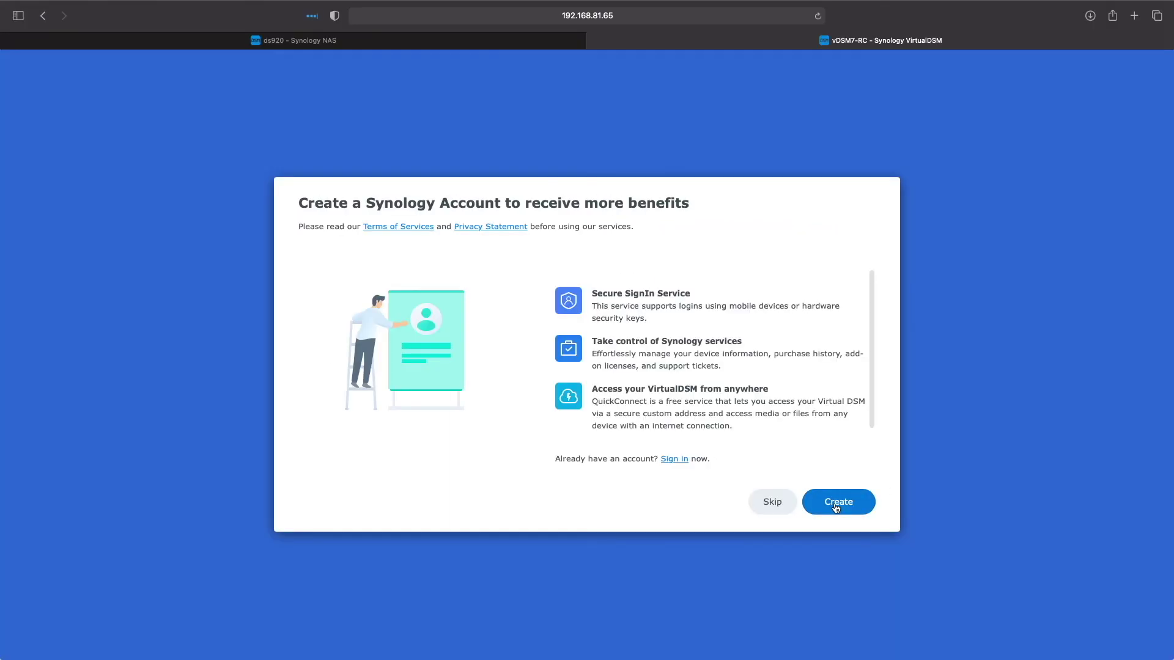
pyautogui.click(788, 507)
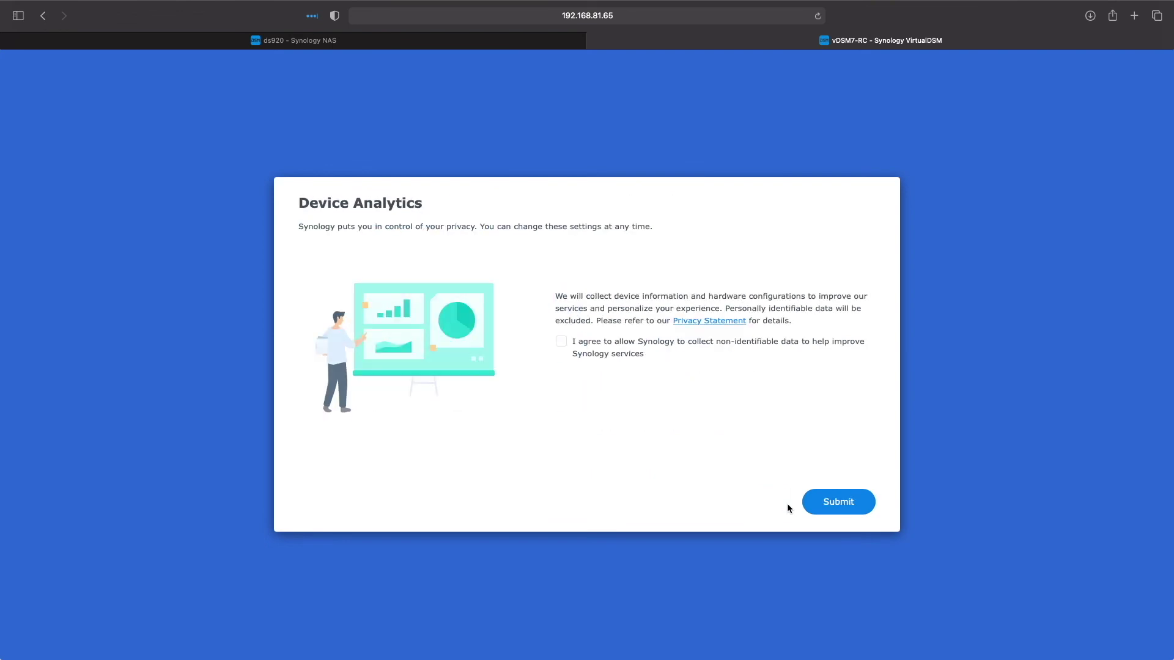
pyautogui.click(834, 508)
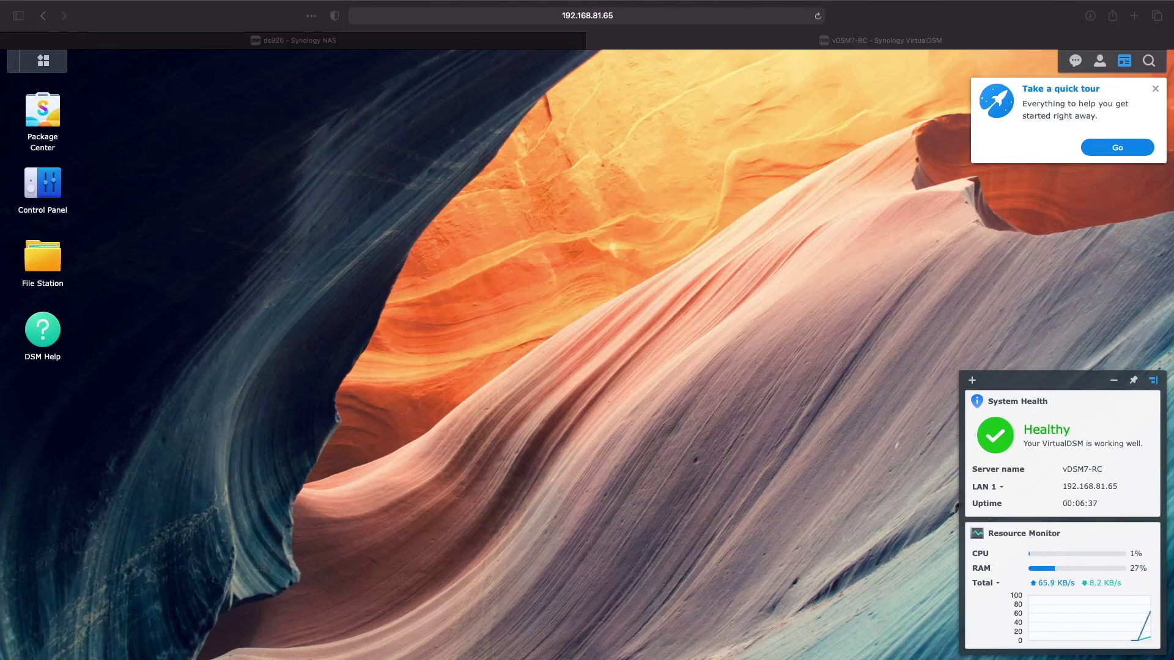
# Step: Page through all six DSM Help topics, Stay ahead of problems to Protect your data, then return home
pyautogui.click(1095, 150)
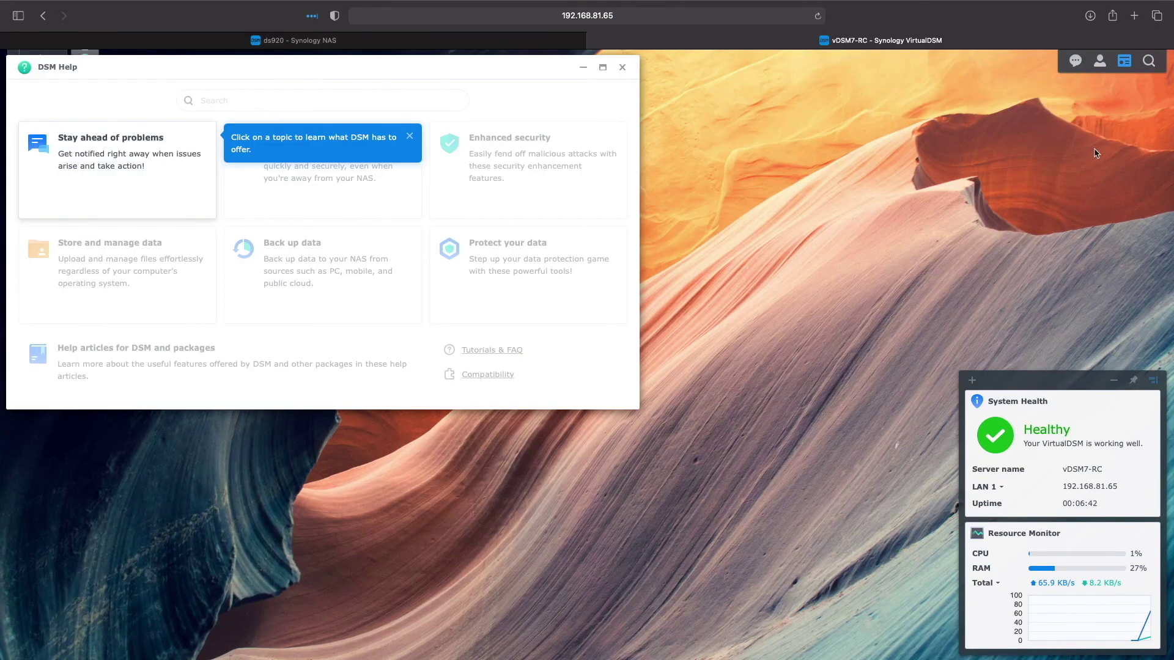
pyautogui.click(119, 165)
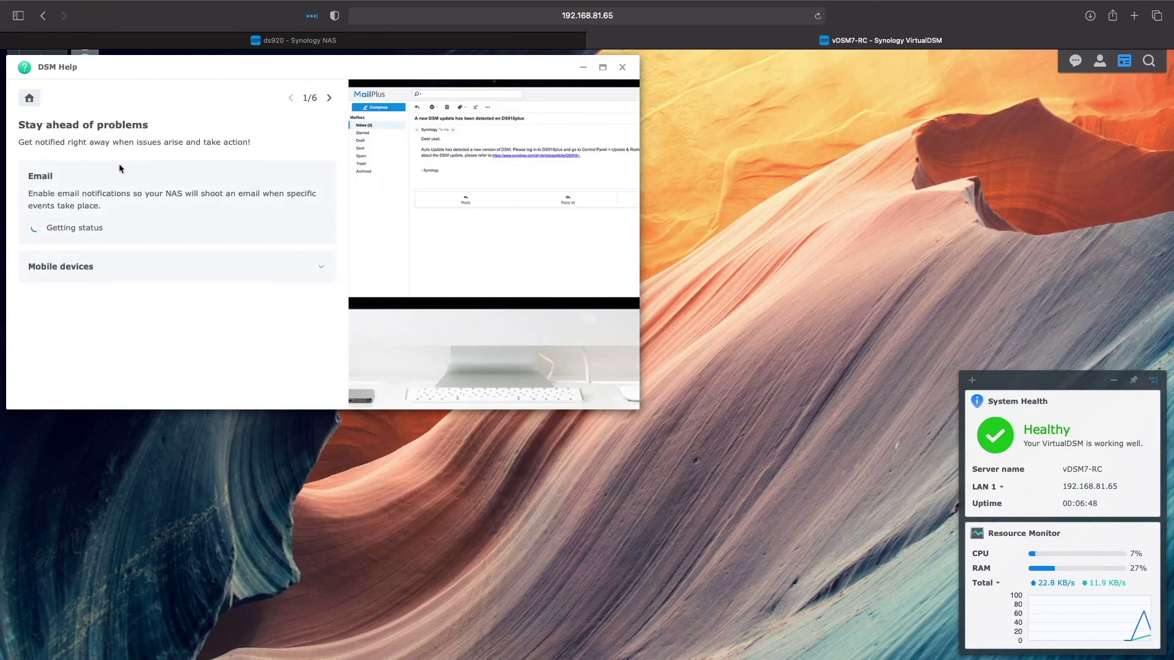
pyautogui.click(332, 100)
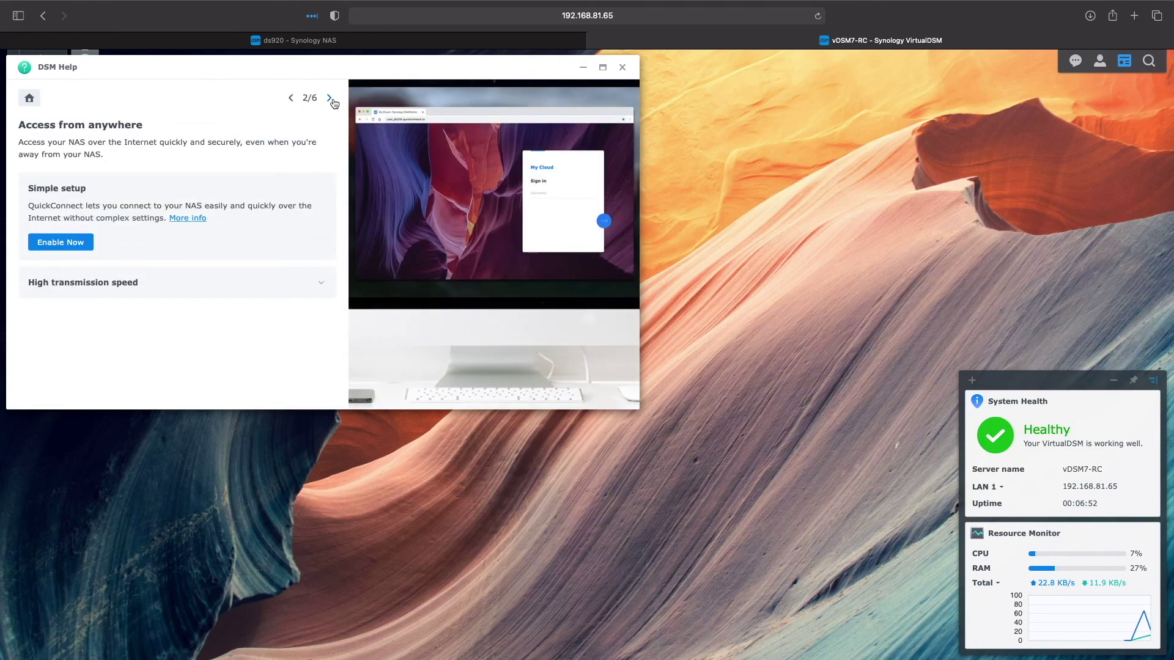
pyautogui.click(331, 100)
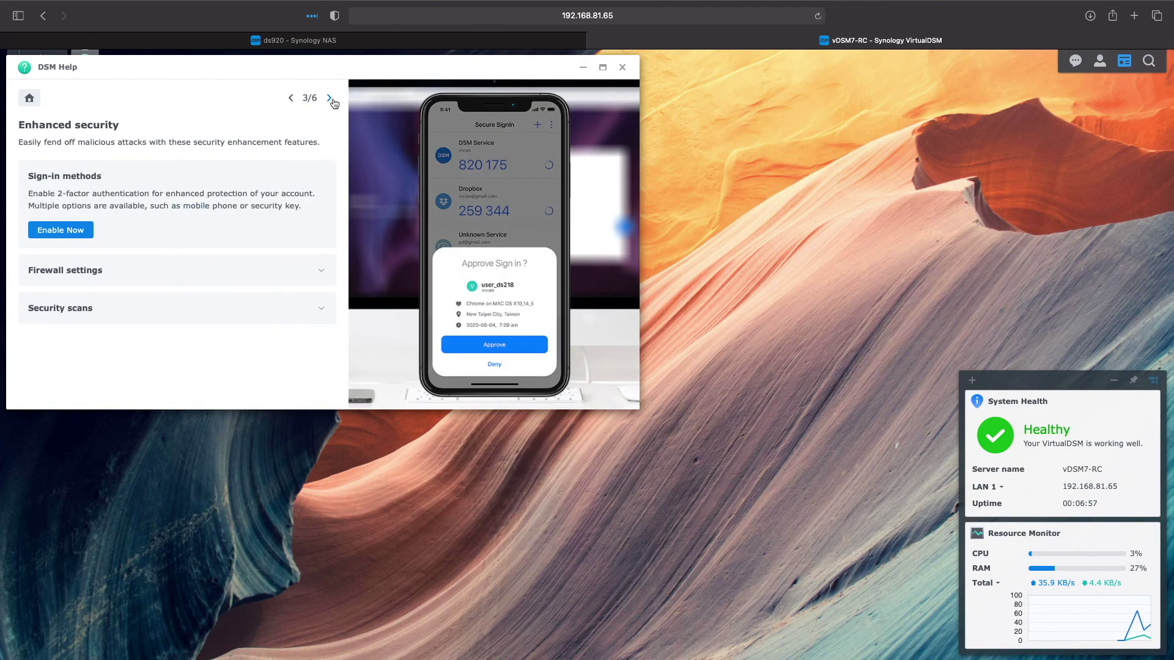
pyautogui.click(331, 99)
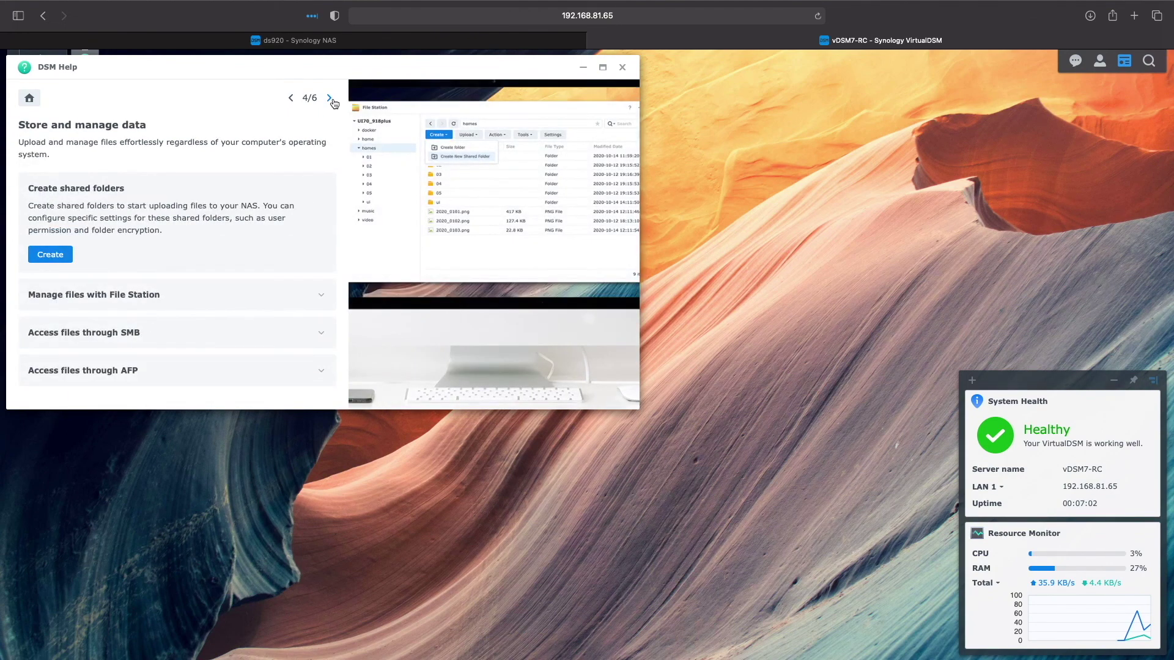
pyautogui.click(330, 100)
pyautogui.click(330, 99)
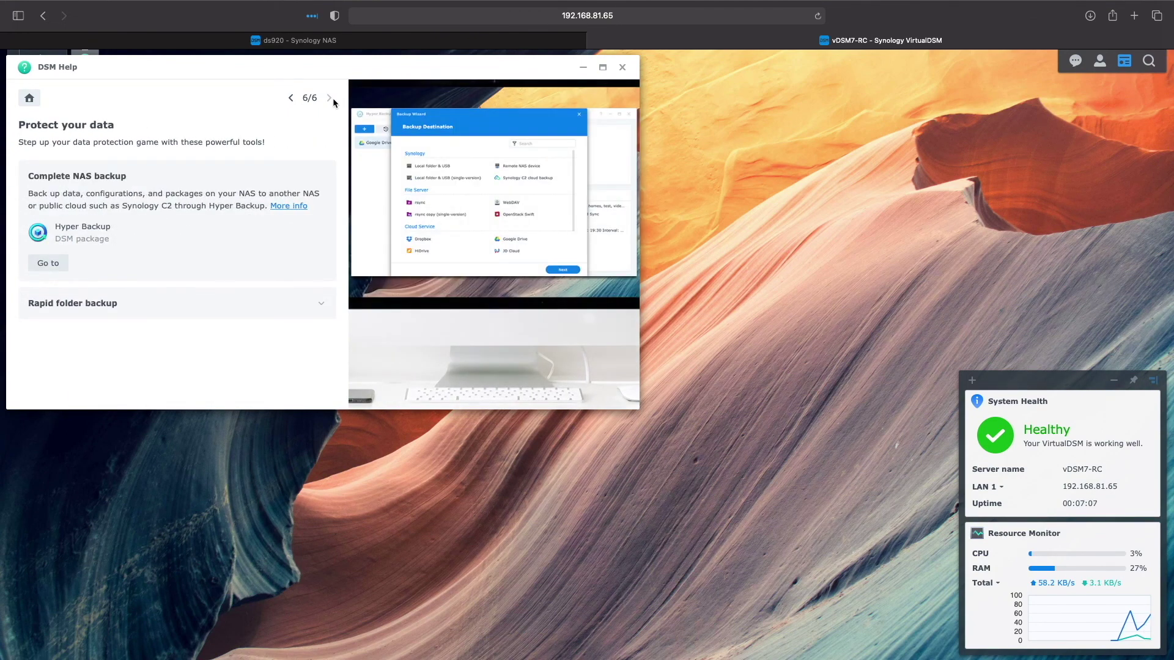
pyautogui.click(30, 98)
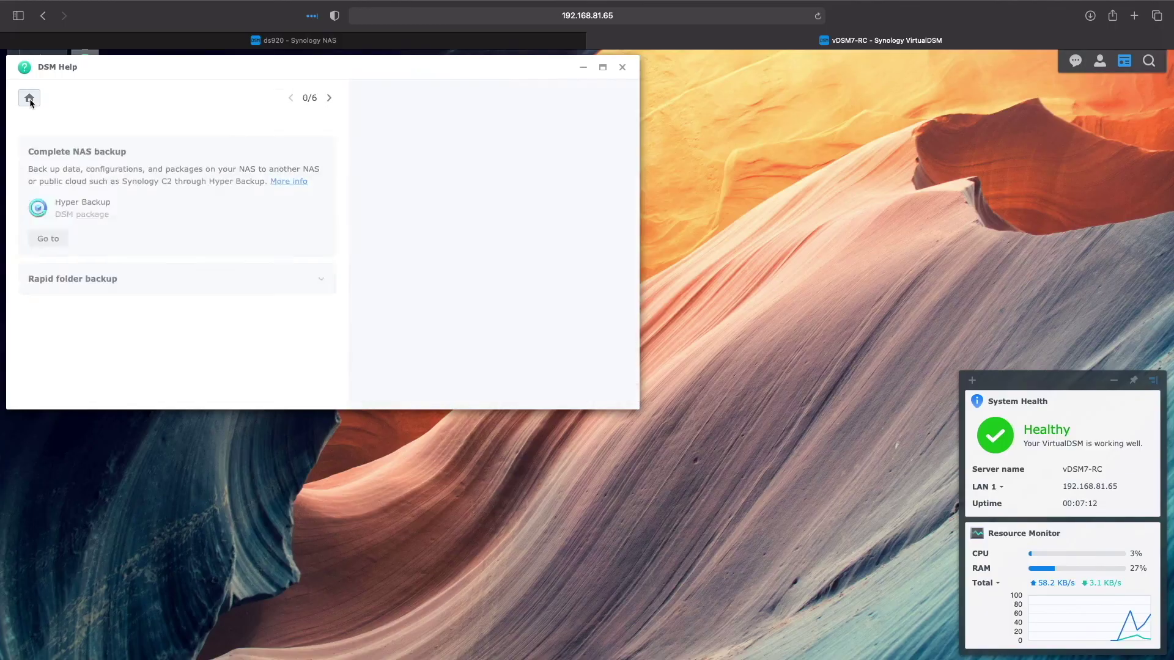